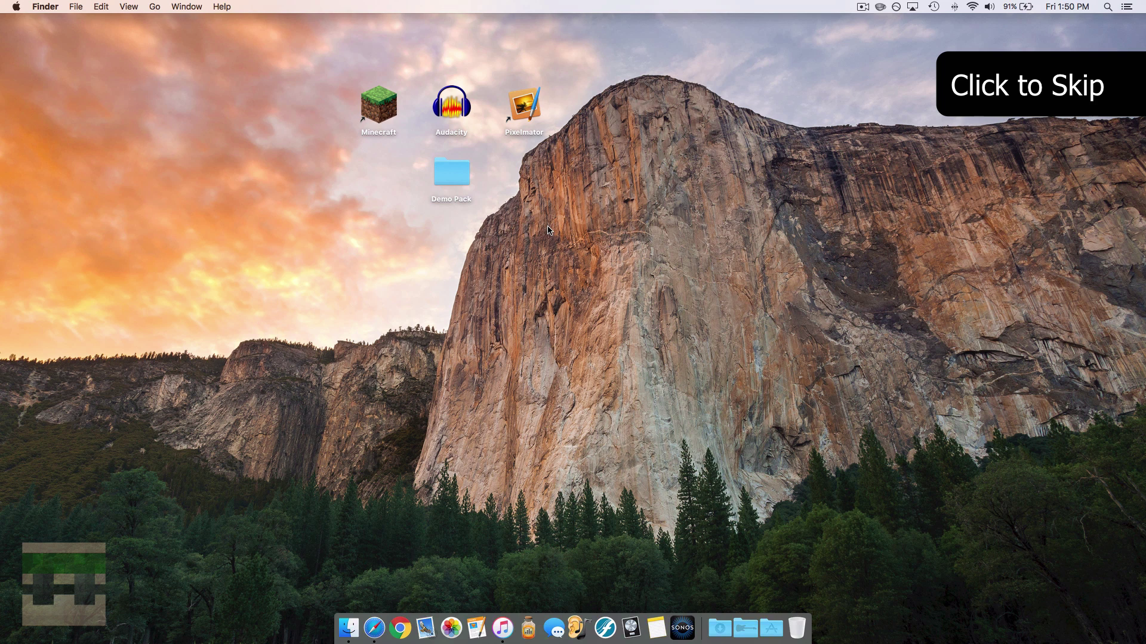
Open Audacity and record a mono voice clip about 4.4 seconds long.
click(452, 113)
double_click(442, 137)
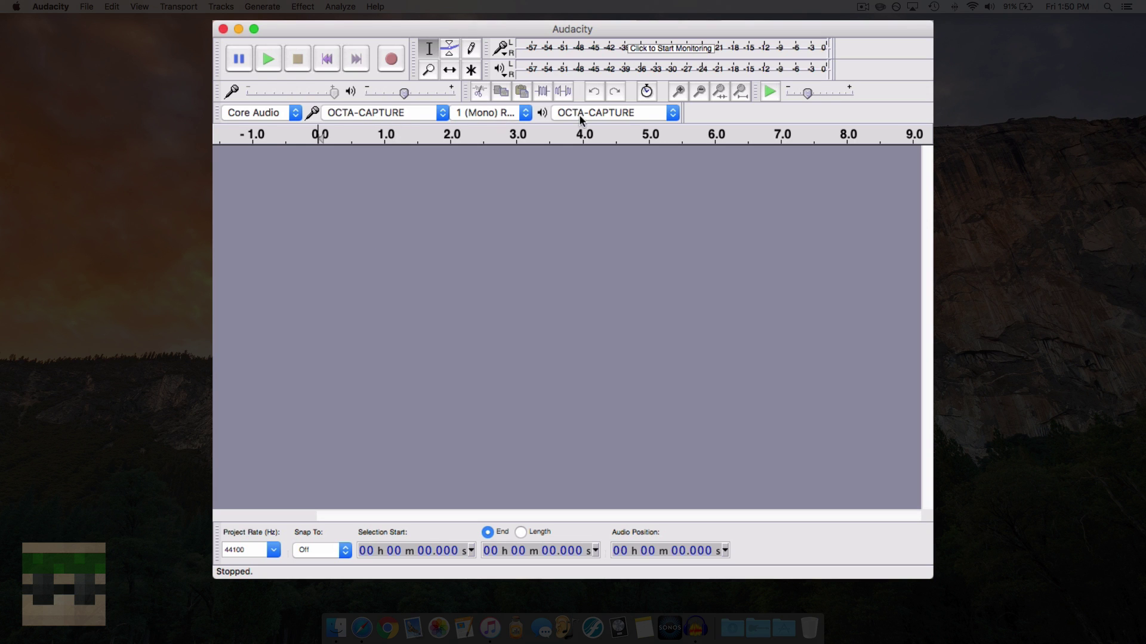
click(392, 60)
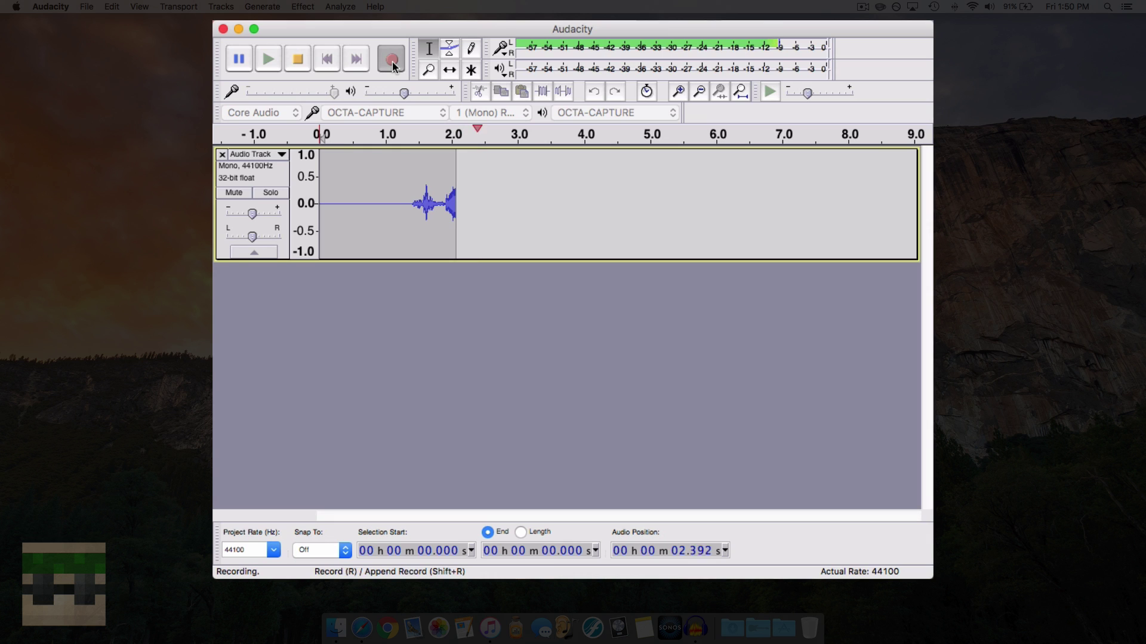
click(299, 62)
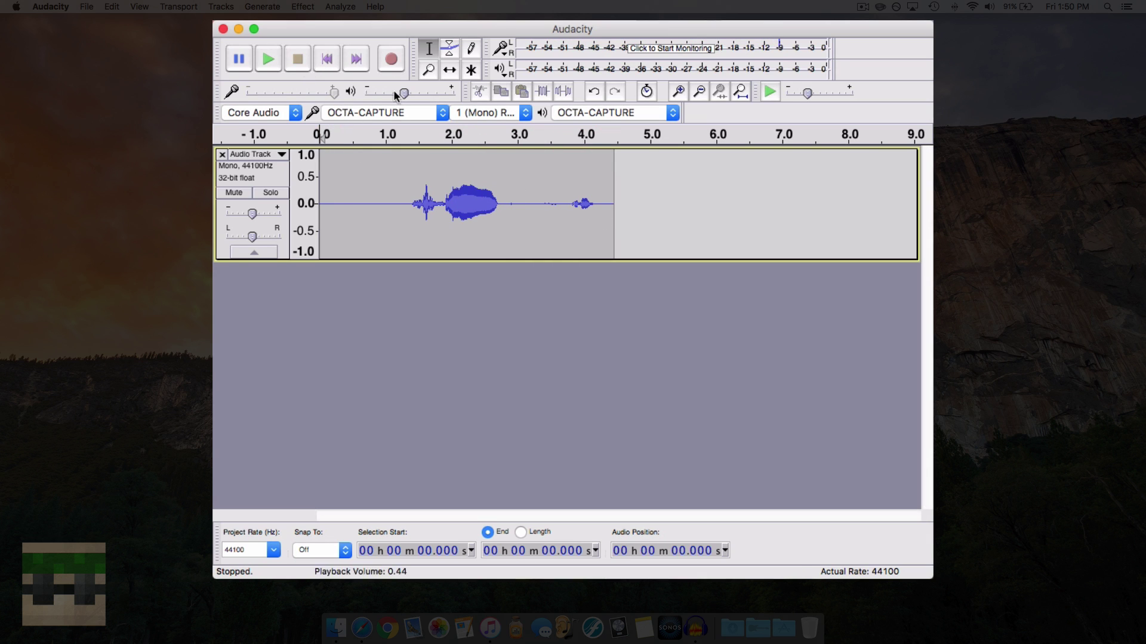
Play back the recording and trim it by deleting everything after about 3.6 seconds and about one second of silence near the start.
click(268, 59)
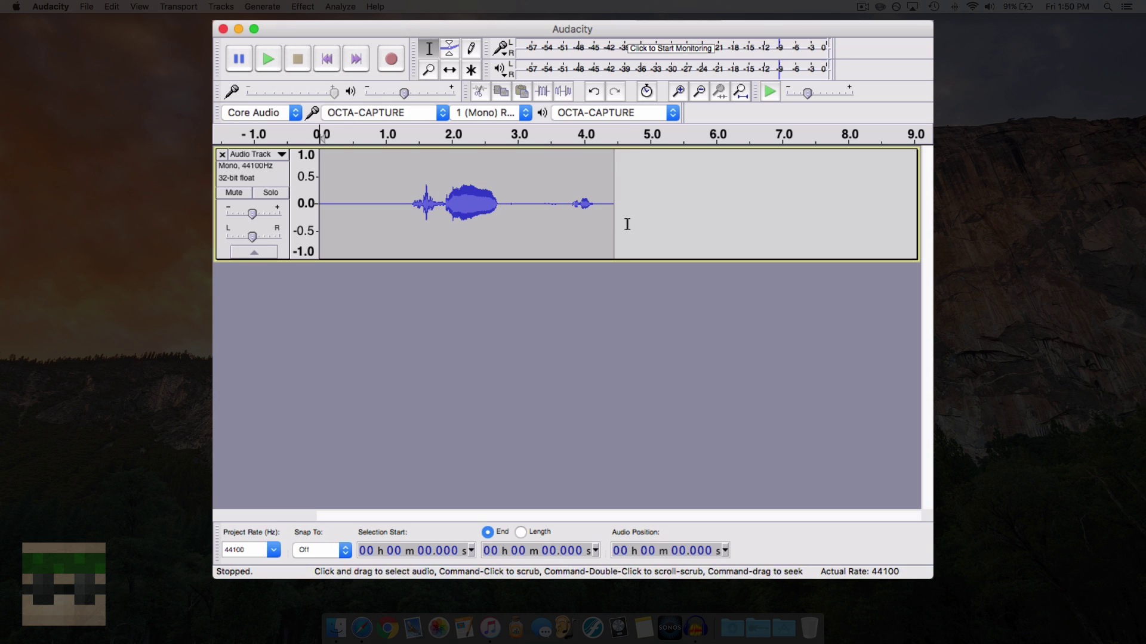
drag(629, 223, 565, 221)
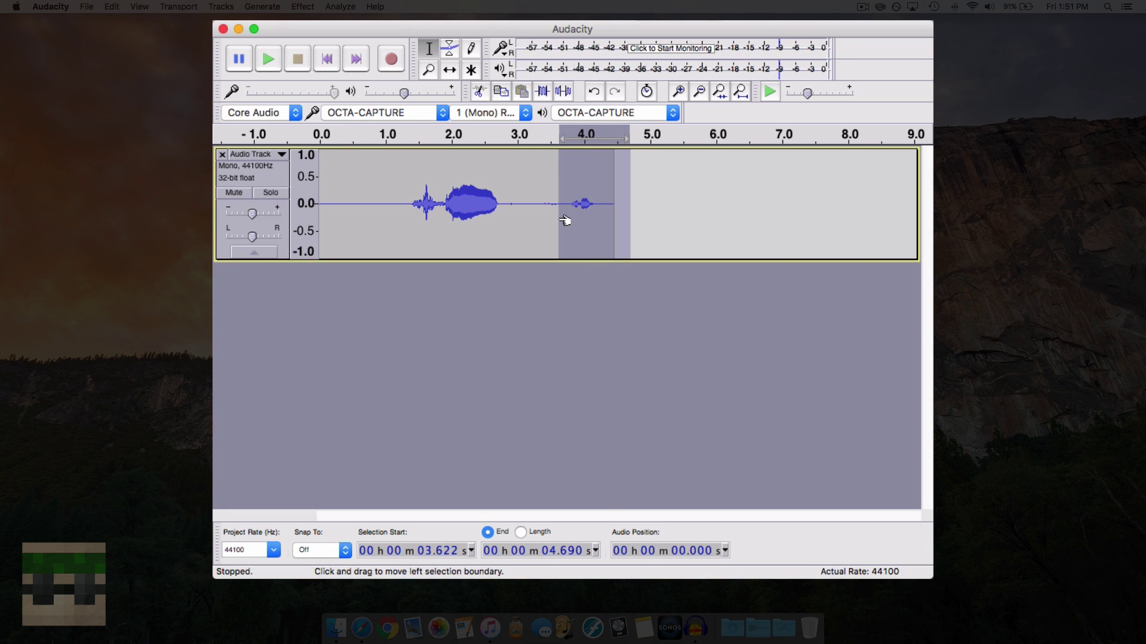
key(Delete)
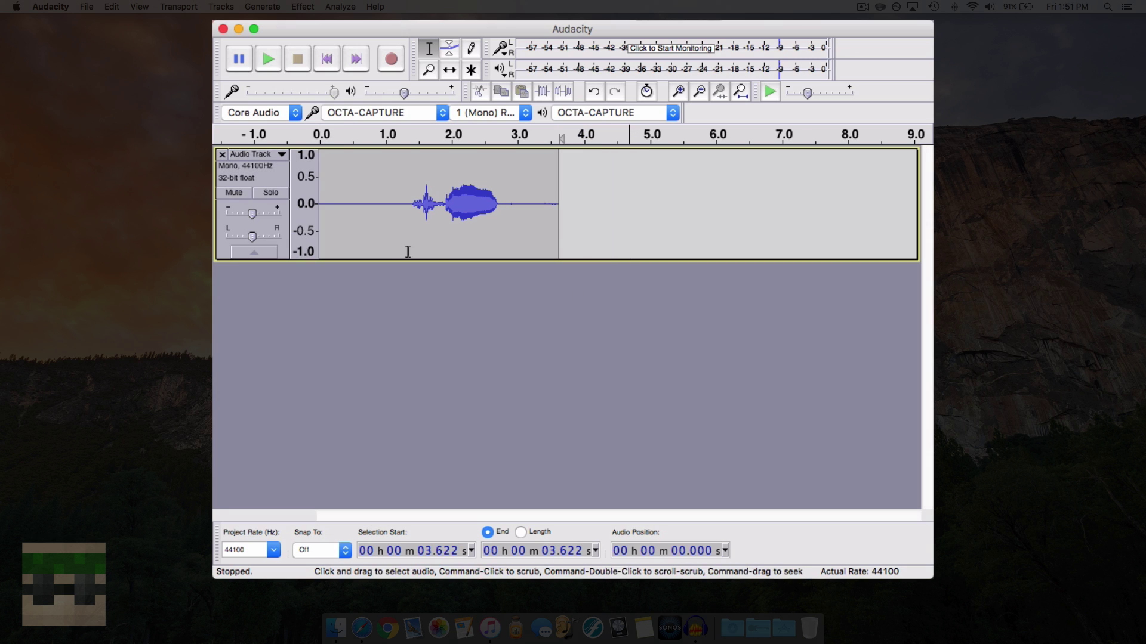
click(269, 60)
click(275, 64)
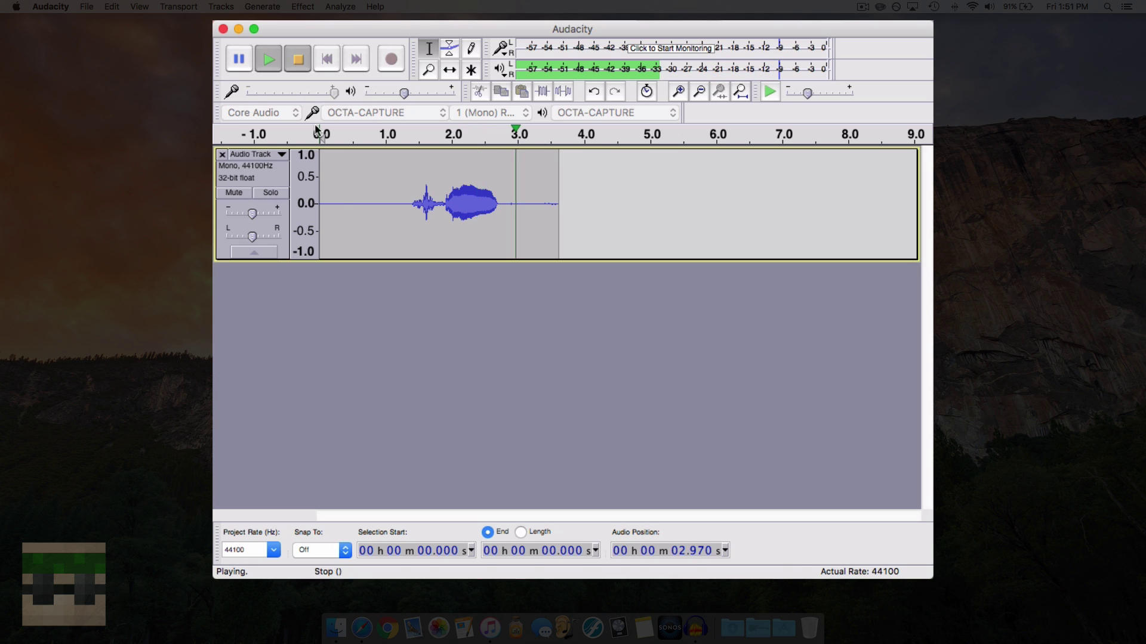
drag(330, 225, 393, 225)
key(Delete)
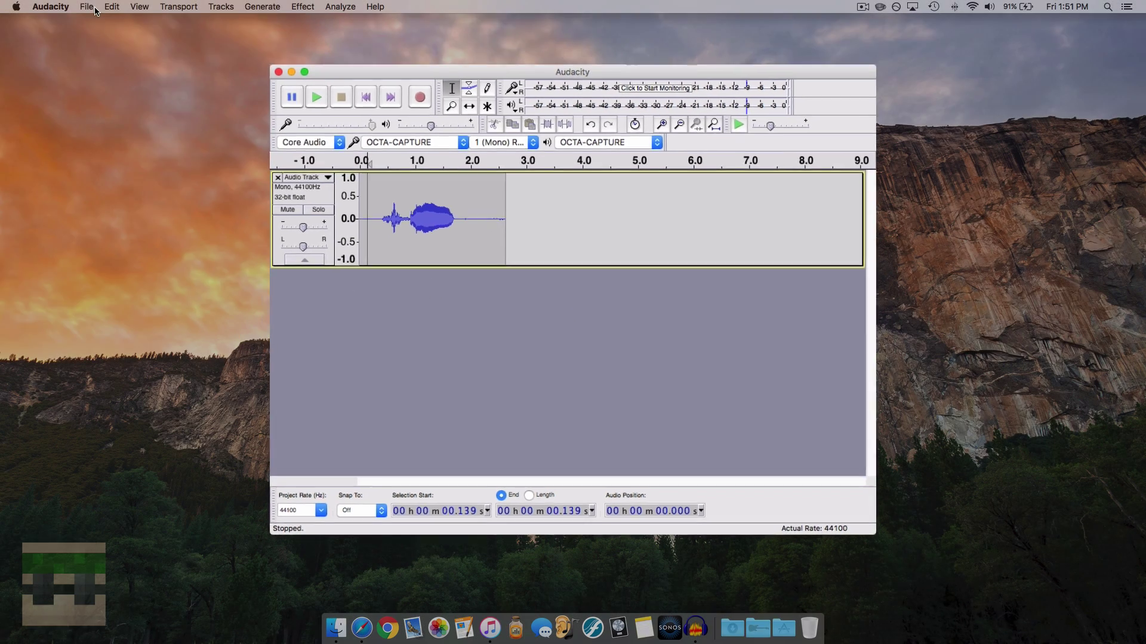
Export the audio to the Desktop as an Ogg Vorbis file named haha, leaving the metadata empty.
click(87, 7)
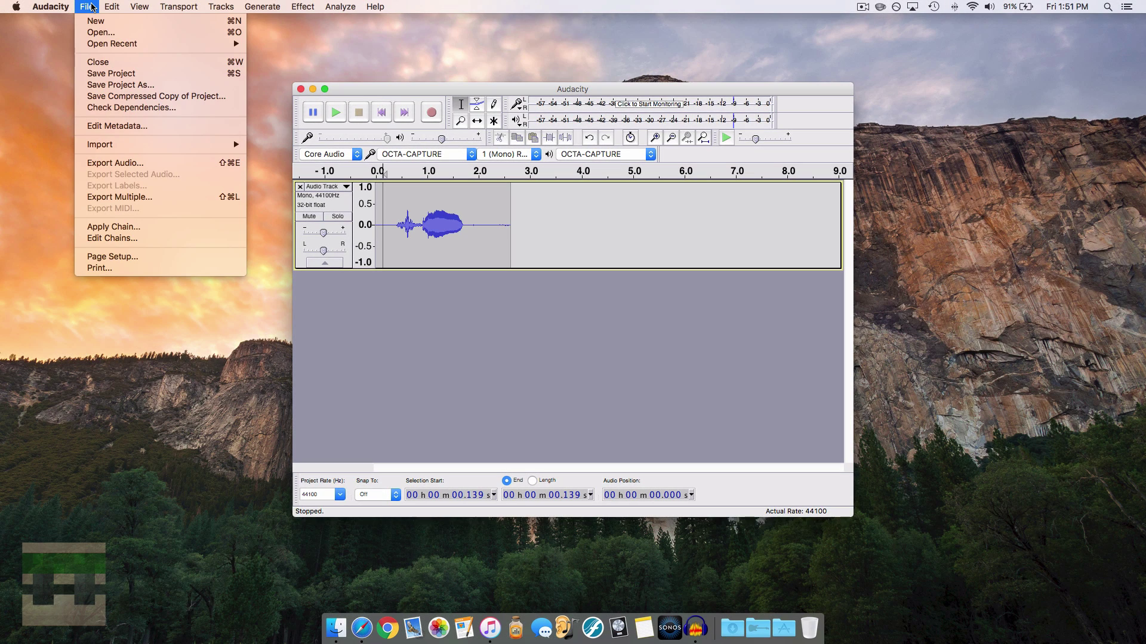
click(115, 163)
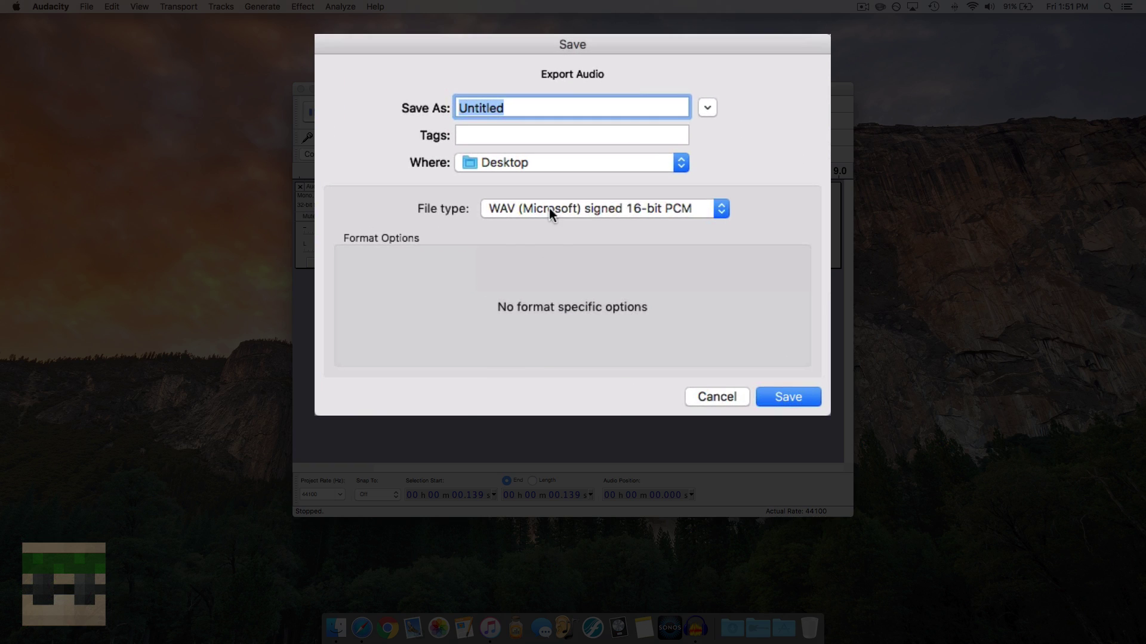
click(557, 214)
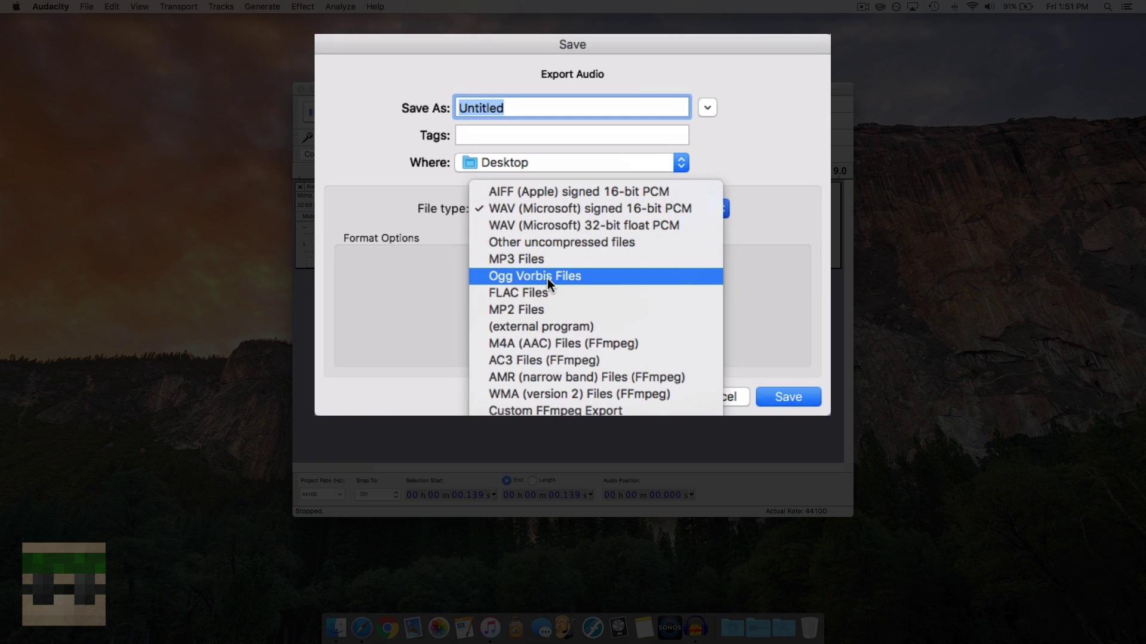
click(613, 278)
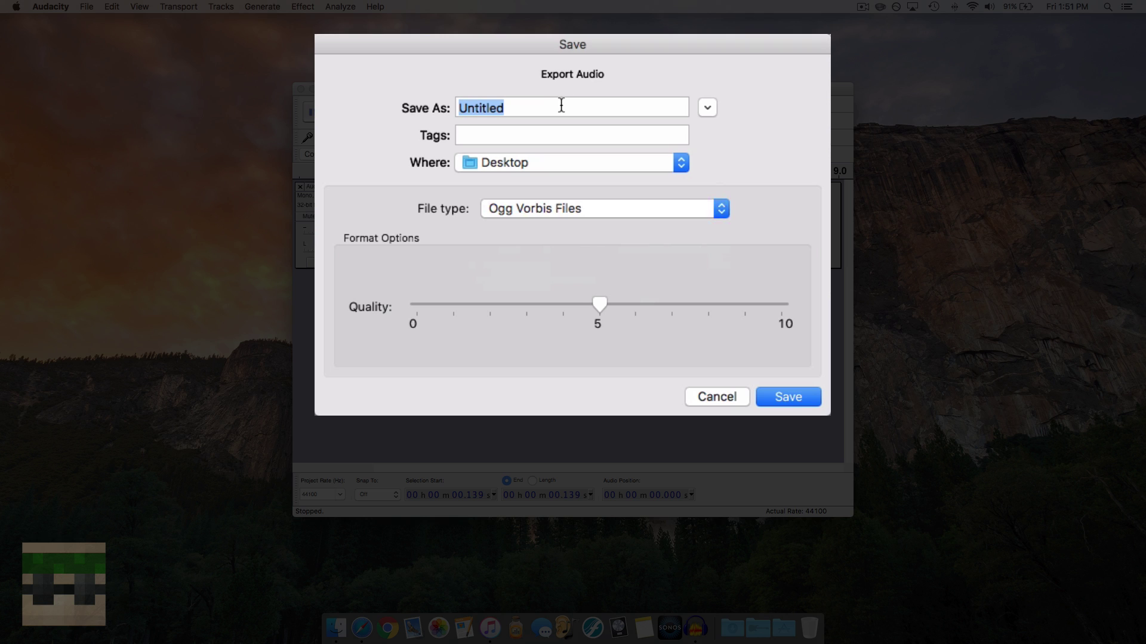
text(haha)
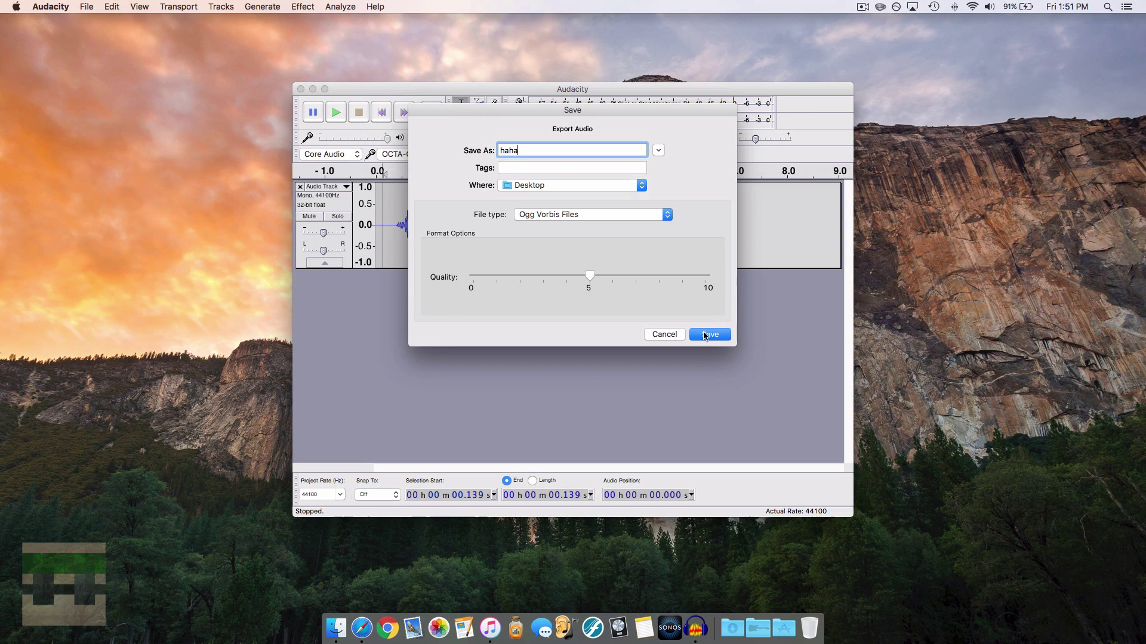
click(705, 335)
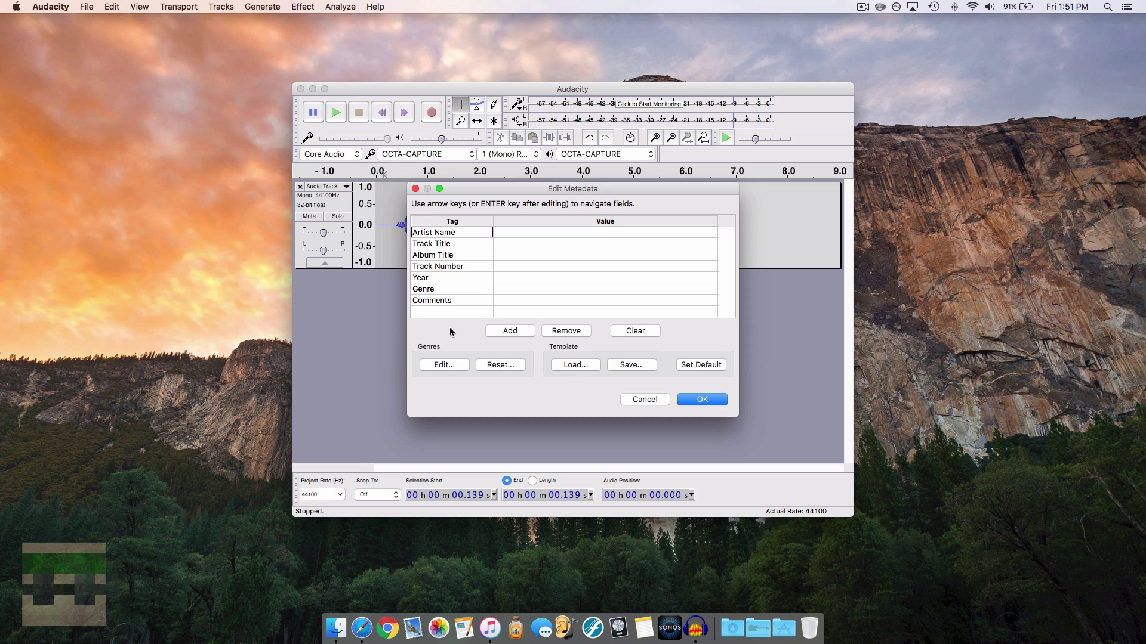
click(699, 399)
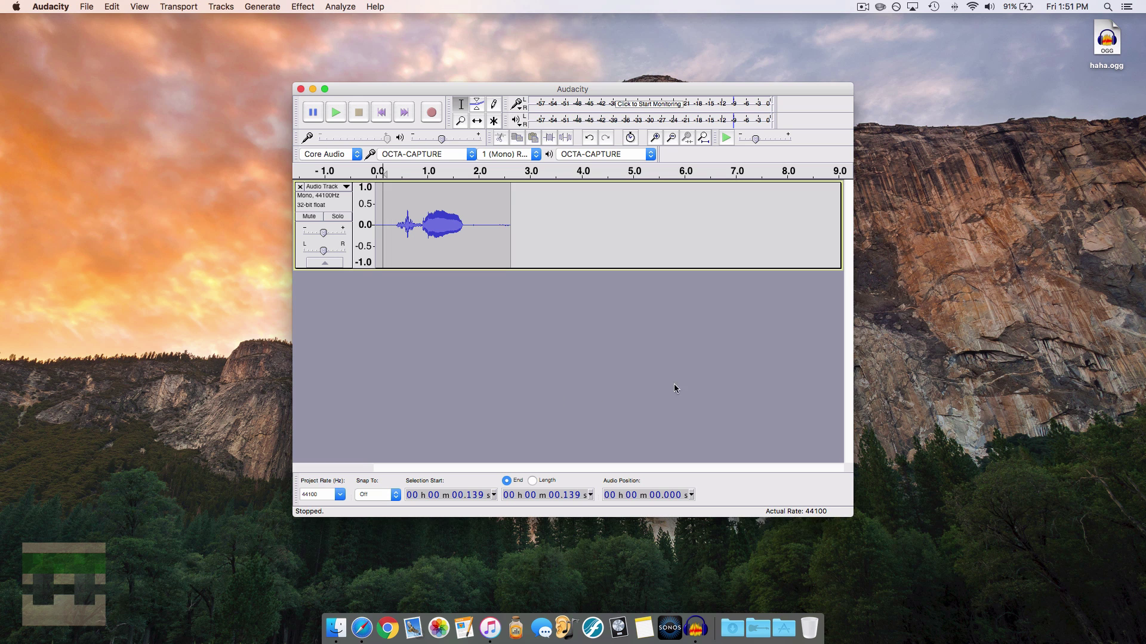
Close the Audacity project without saving changes and place haha.ogg beside the Demo Pack folder on the desktop.
drag(1112, 54, 1039, 53)
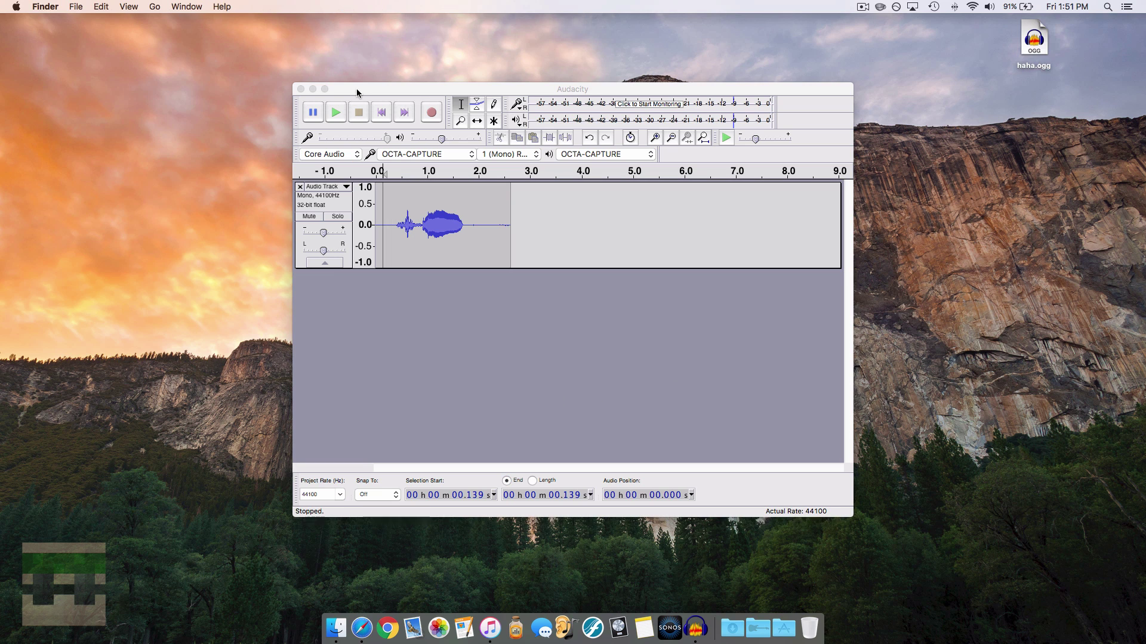
click(300, 89)
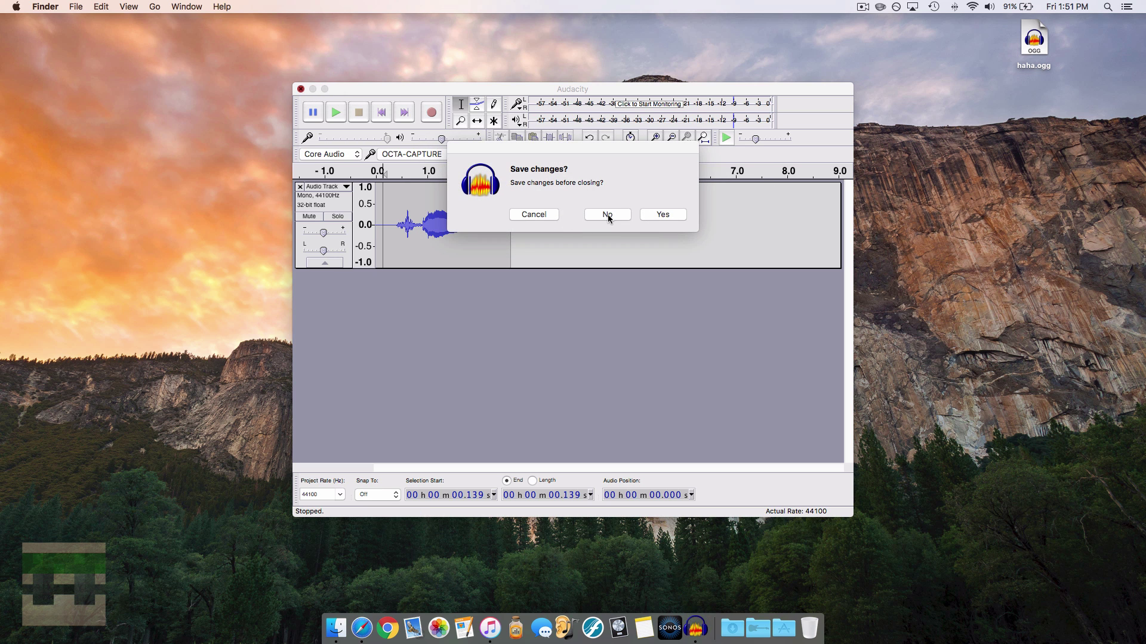
click(627, 215)
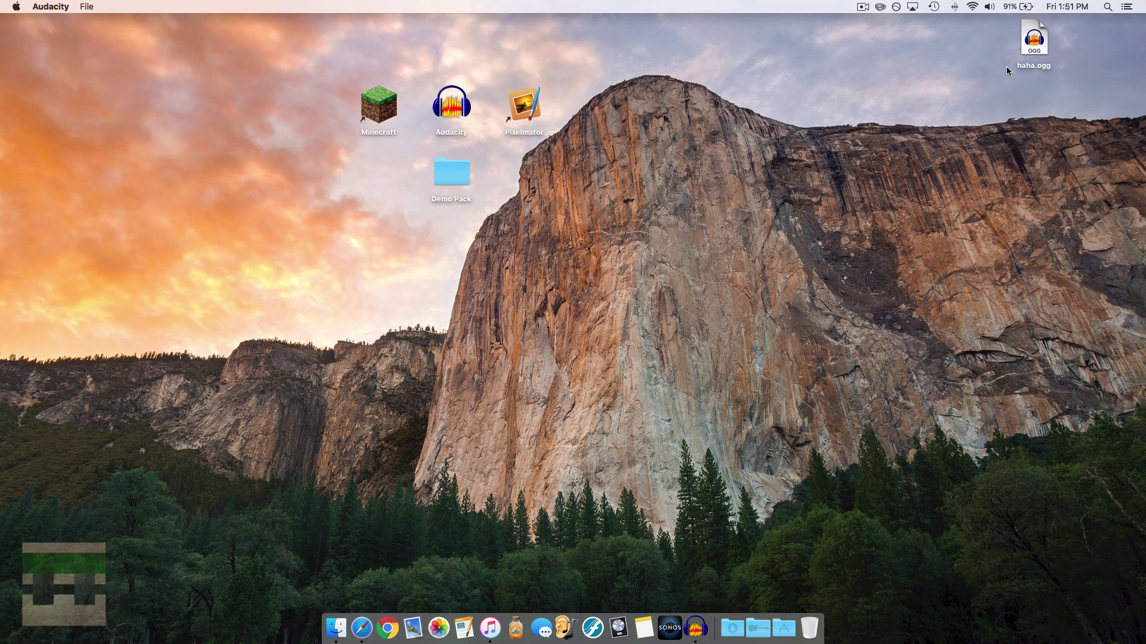
drag(1027, 54, 375, 184)
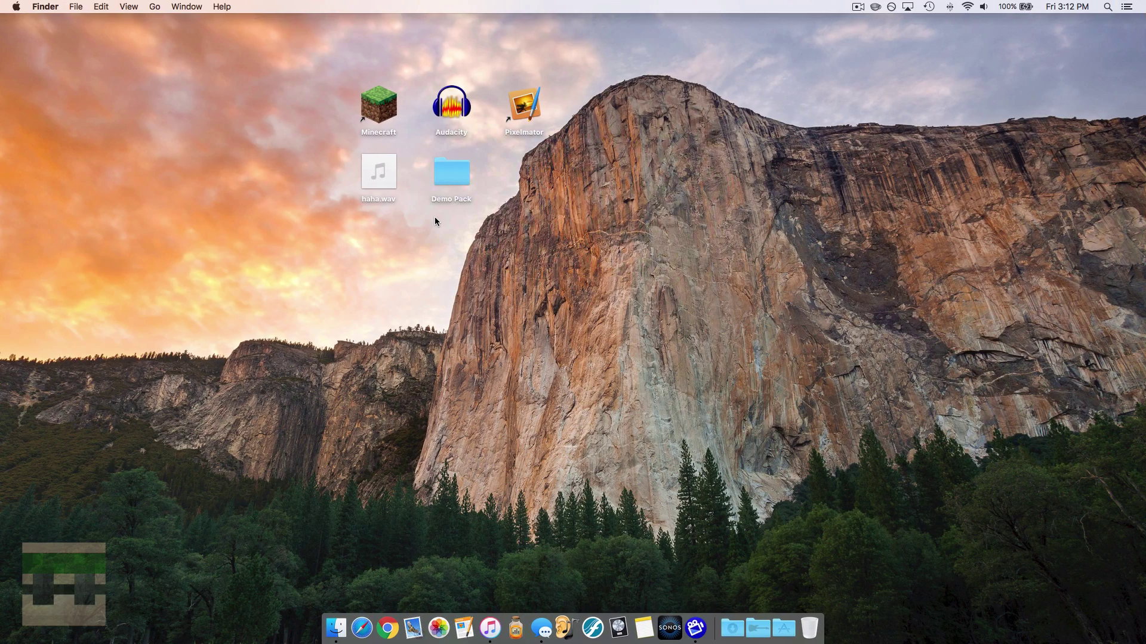
Open haha.wav from the desktop in Audacity, importing it as a copy made before editing.
right_click(386, 179)
mouse_move(495, 199)
click(571, 219)
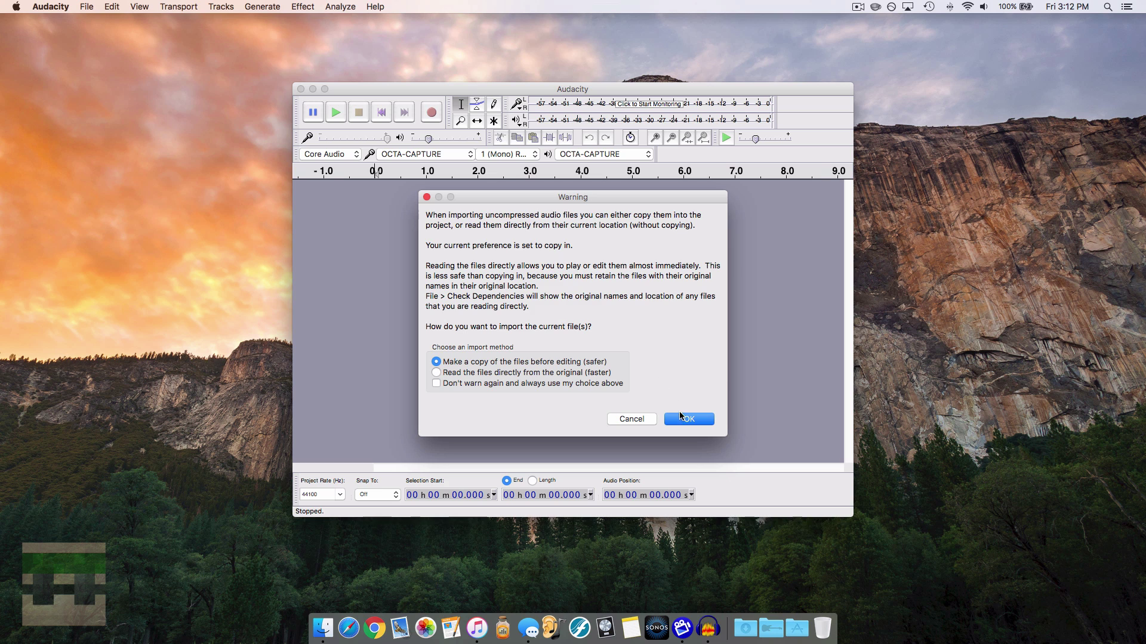
click(686, 419)
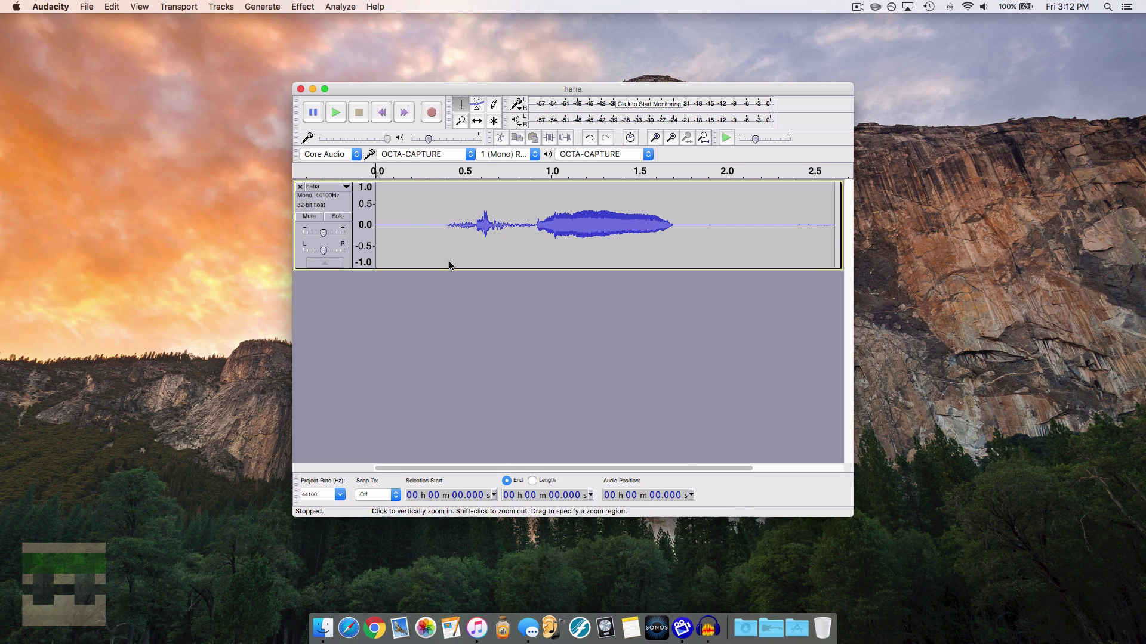
Export the imported haha track as an Ogg Vorbis file named haha and close the project window.
click(92, 8)
click(119, 164)
click(572, 216)
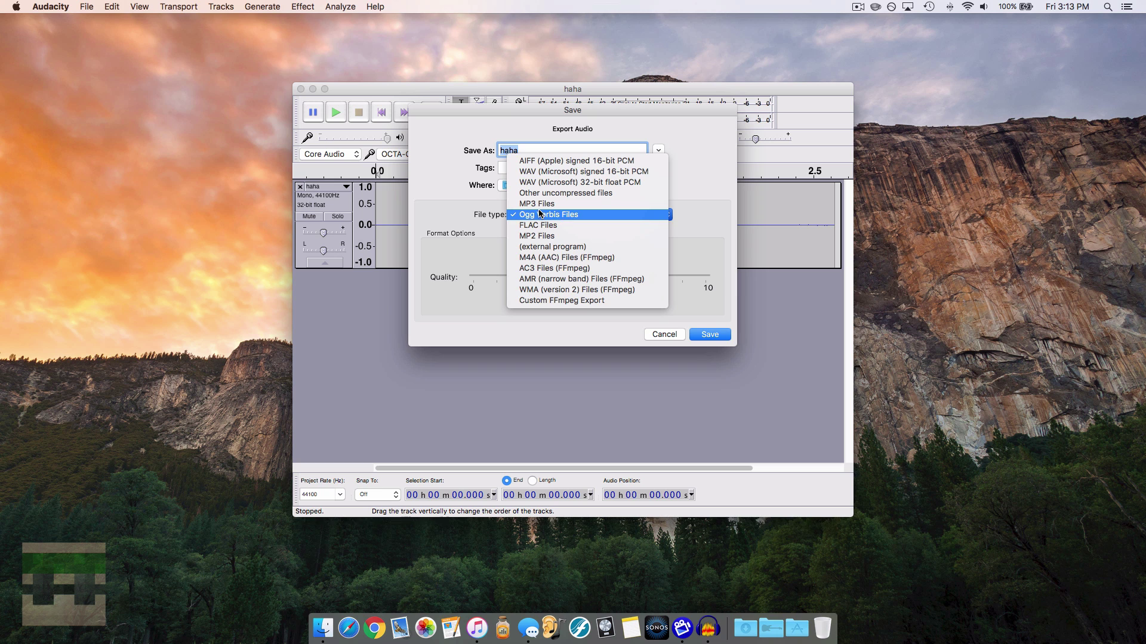
click(550, 215)
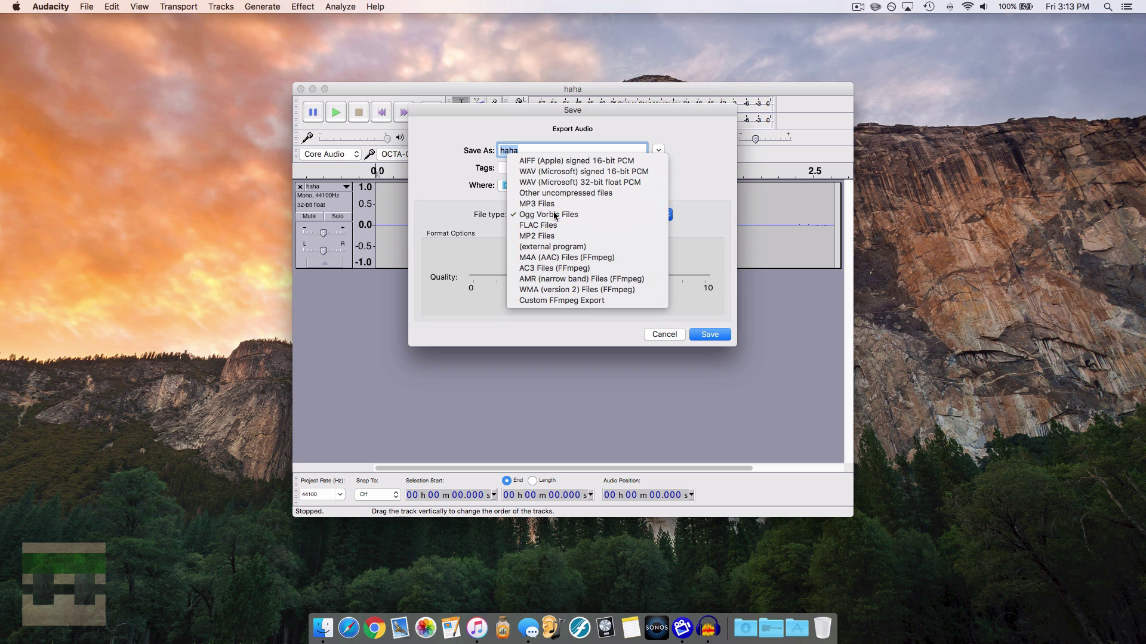
click(701, 335)
click(724, 402)
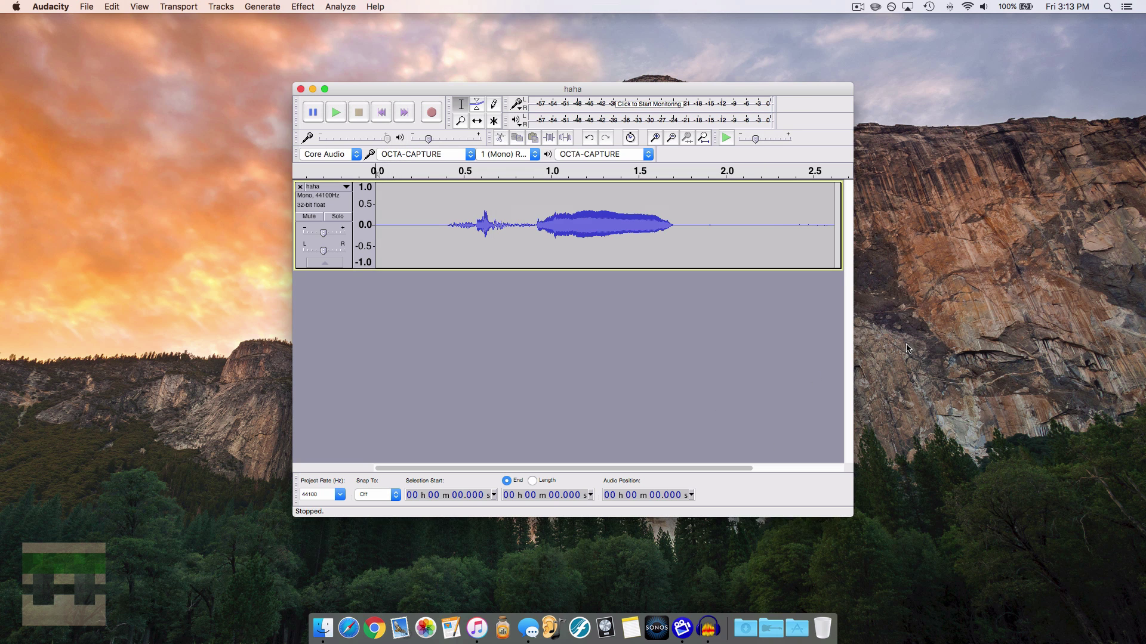
click(301, 89)
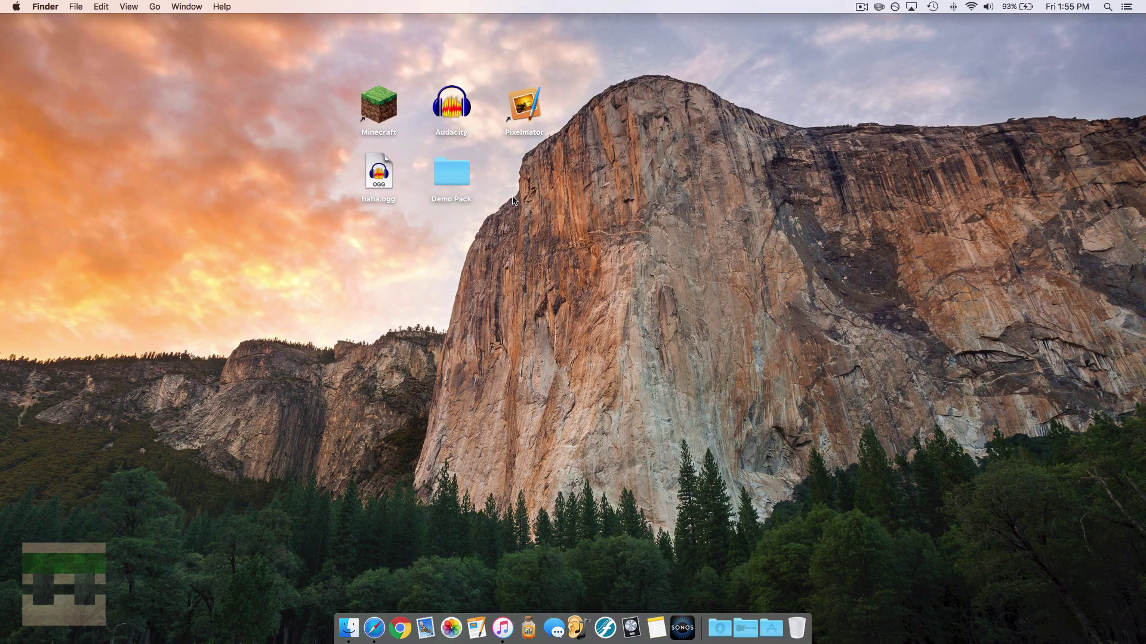
click(383, 213)
click(379, 185)
click(342, 189)
Open the game directory from the Latest release launch options in the Minecraft launcher, and close the launcher.
double_click(379, 110)
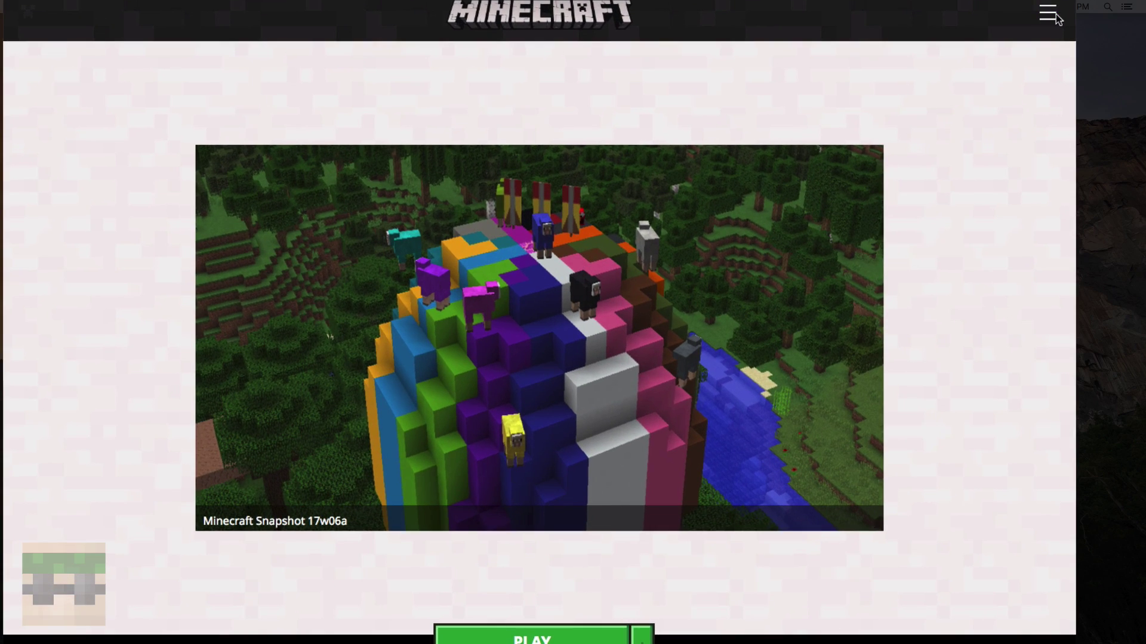
click(1055, 19)
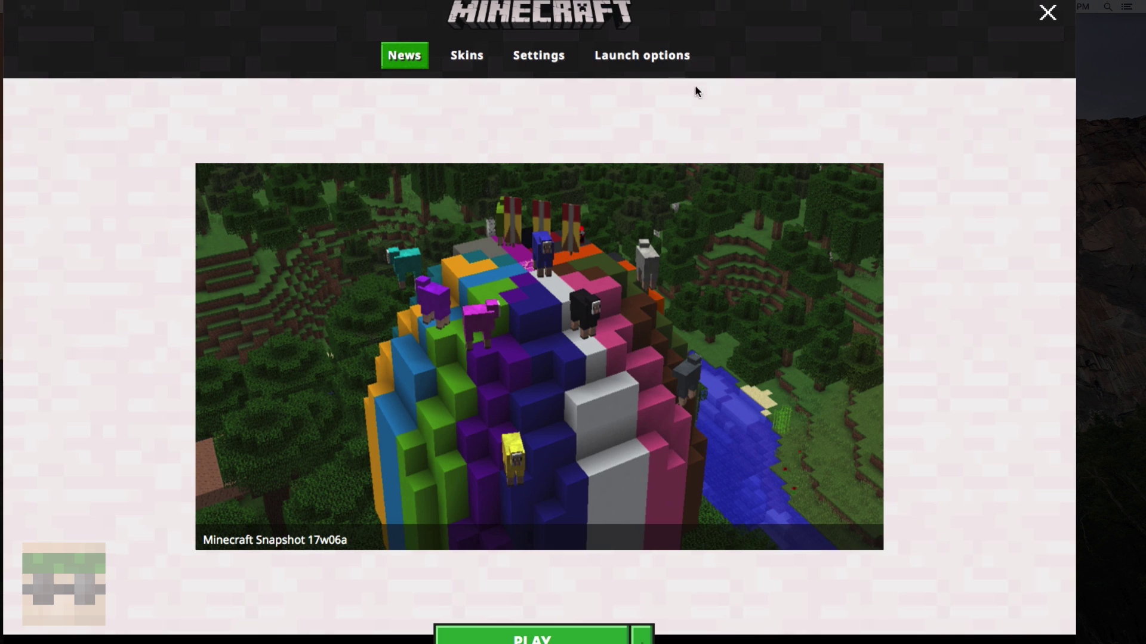
click(659, 64)
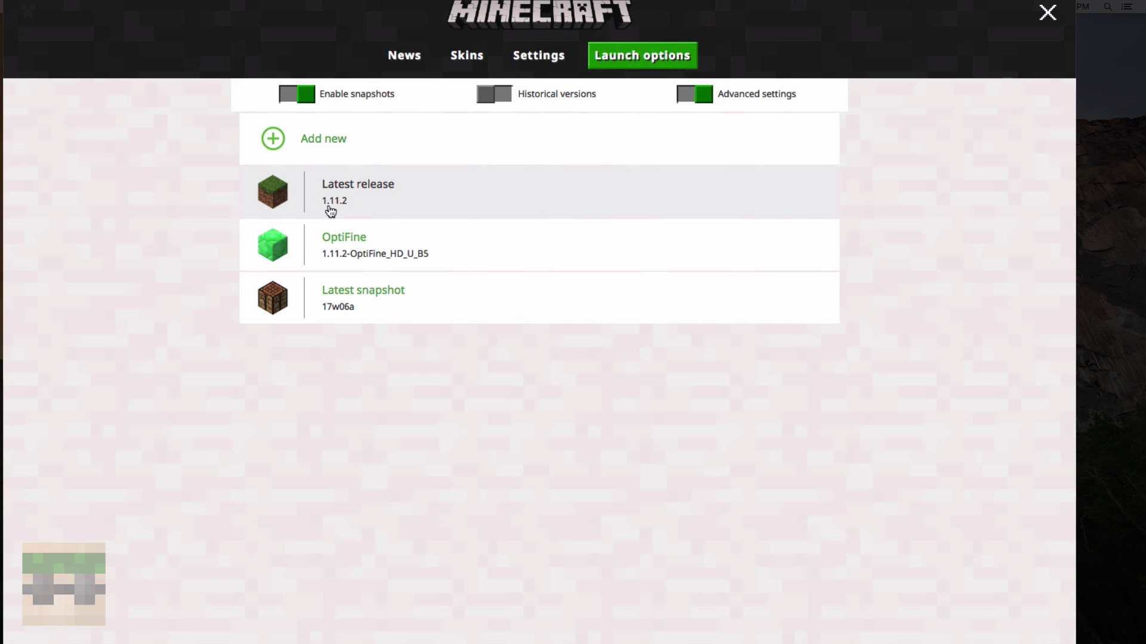
click(367, 209)
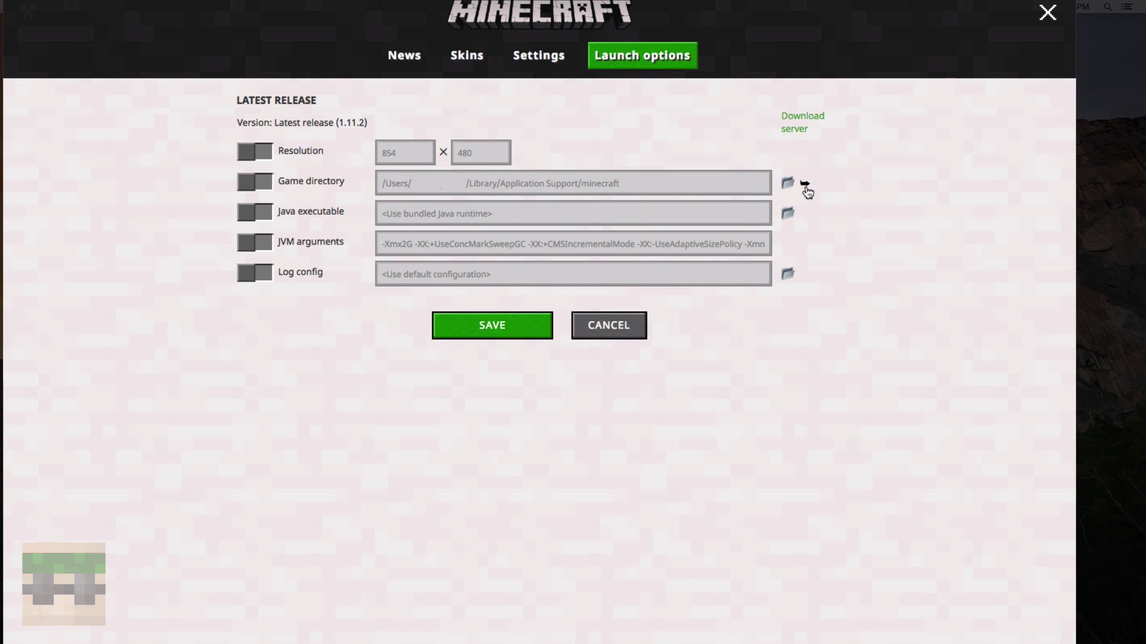
click(1047, 12)
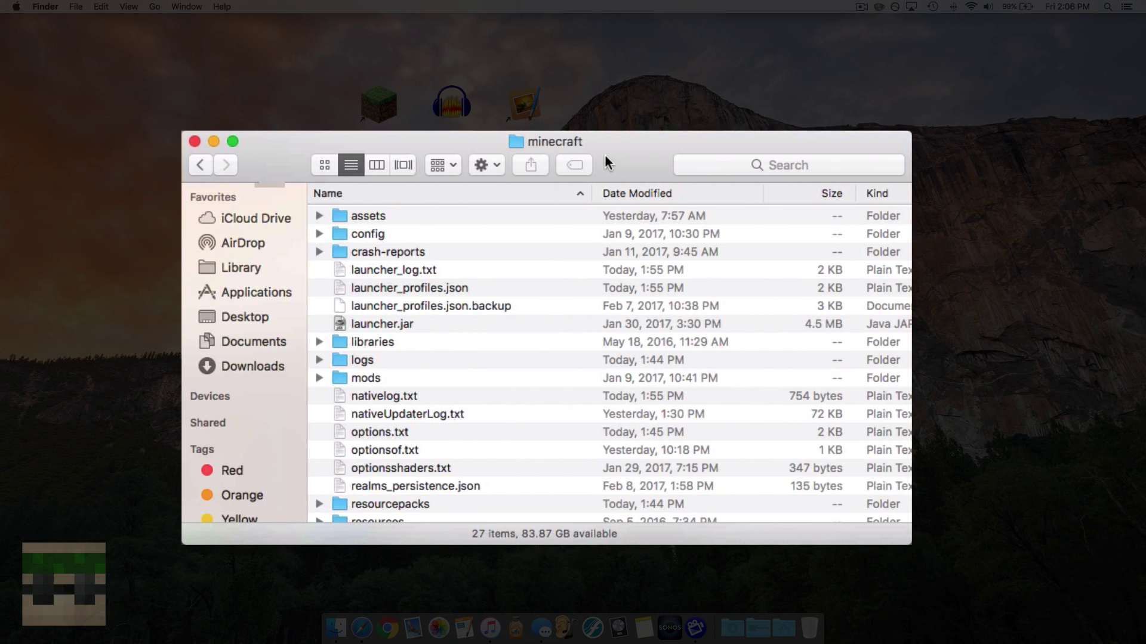
Open the 1.11.json file from the indexes folder inside the minecraft assets folder.
drag(604, 154, 627, 153)
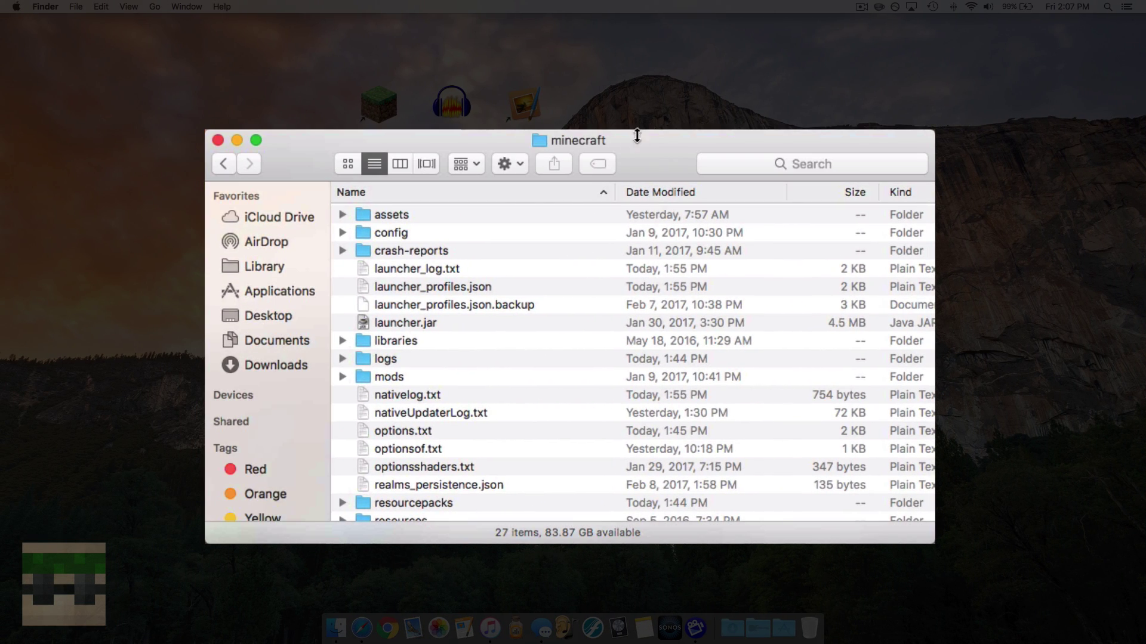
double_click(503, 215)
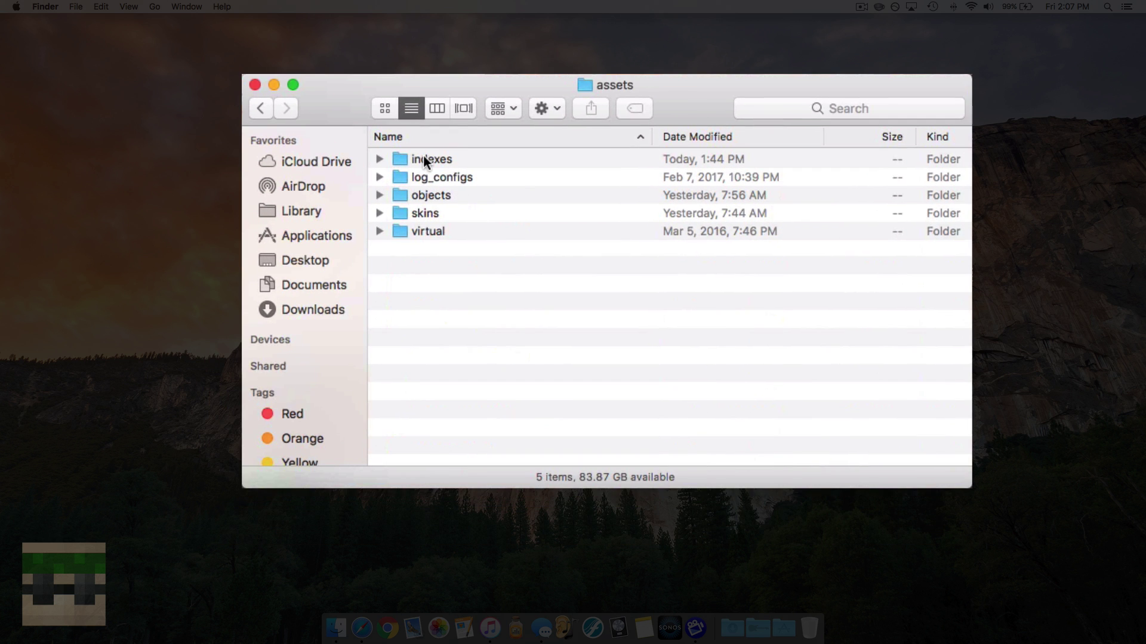
double_click(424, 159)
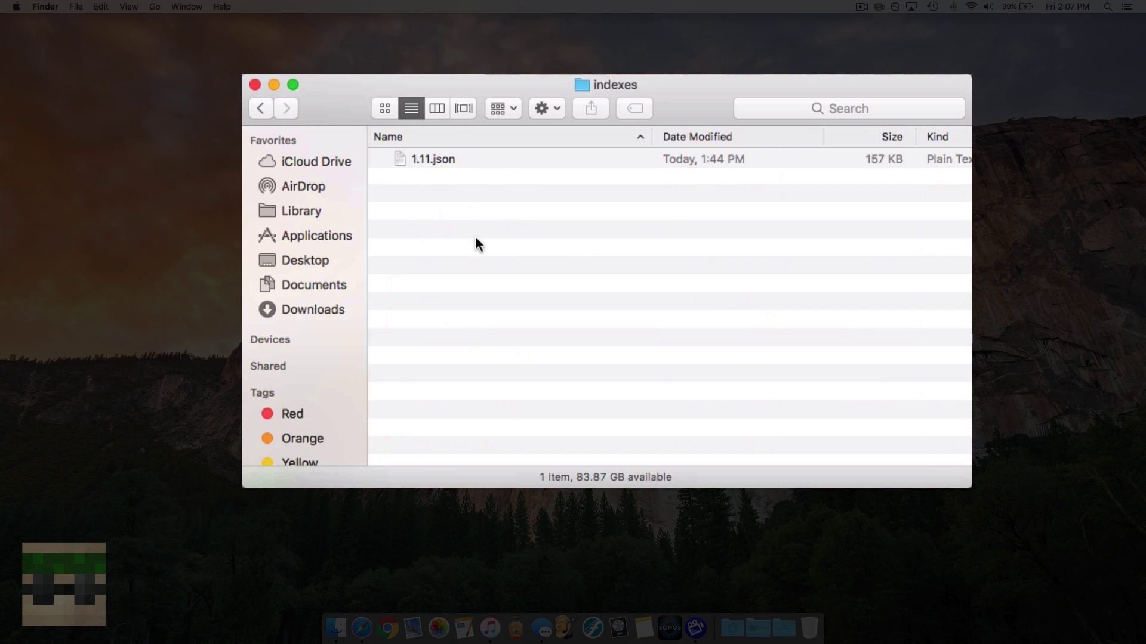
click(447, 162)
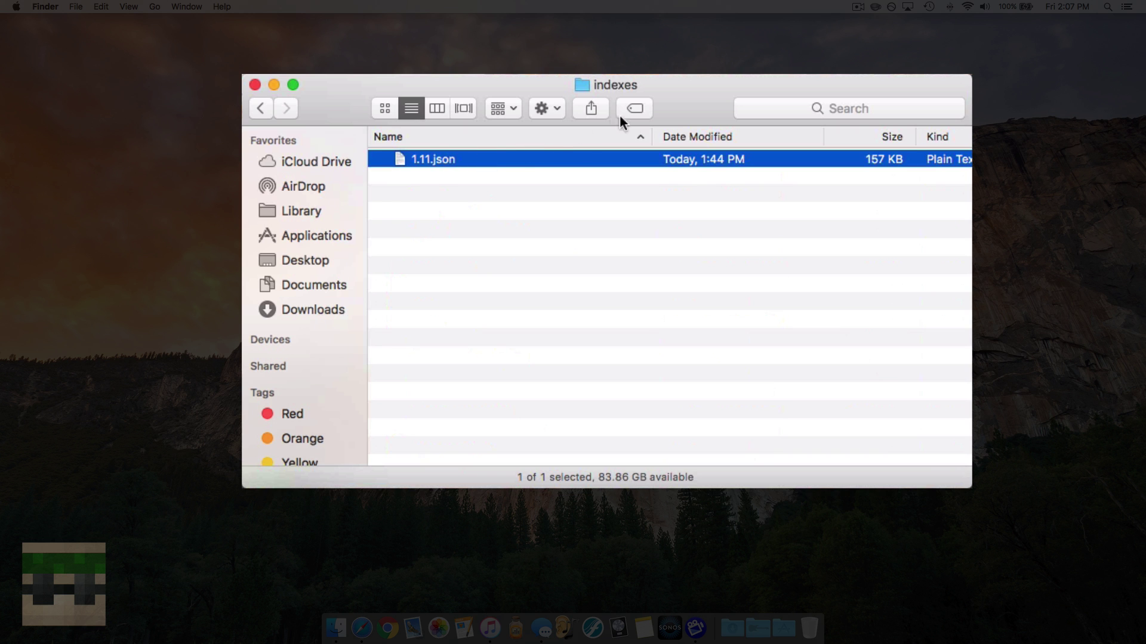
double_click(428, 160)
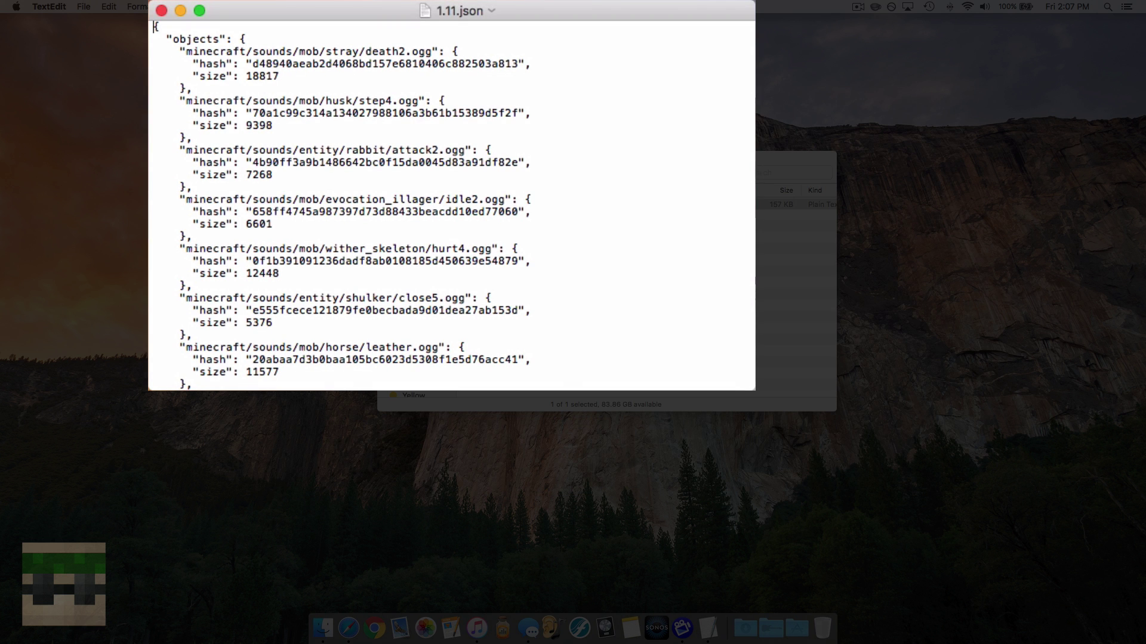
Move the 1.11.json window clear of the desktop icons and examine the path of its first sound entry, mob/stray/death2.ogg.
drag(555, 14, 789, 13)
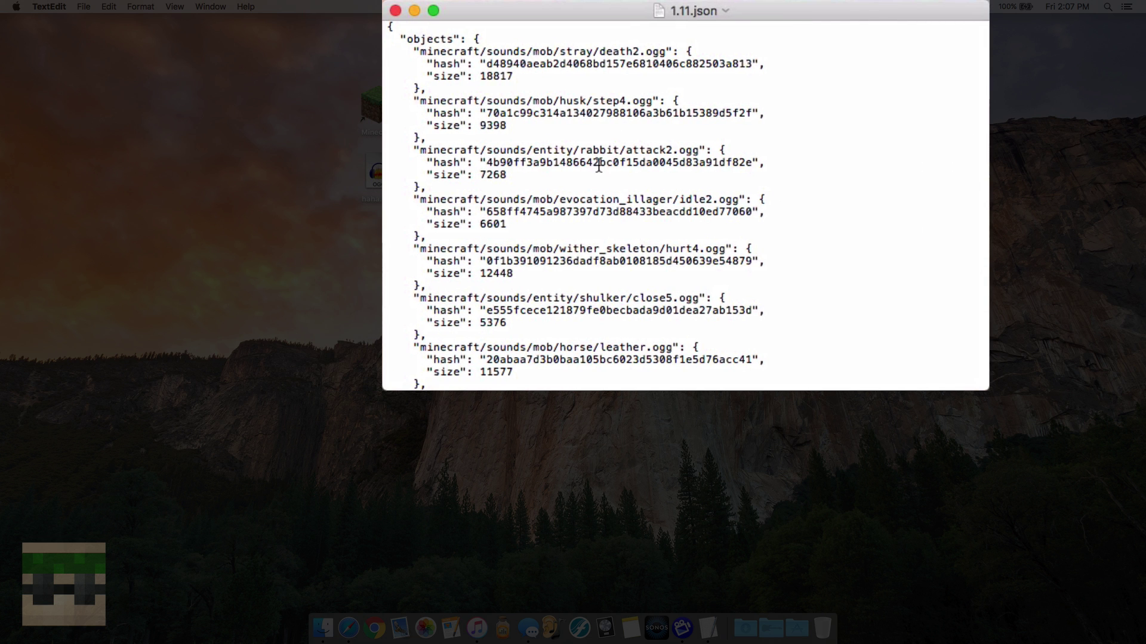
drag(568, 12, 562, 13)
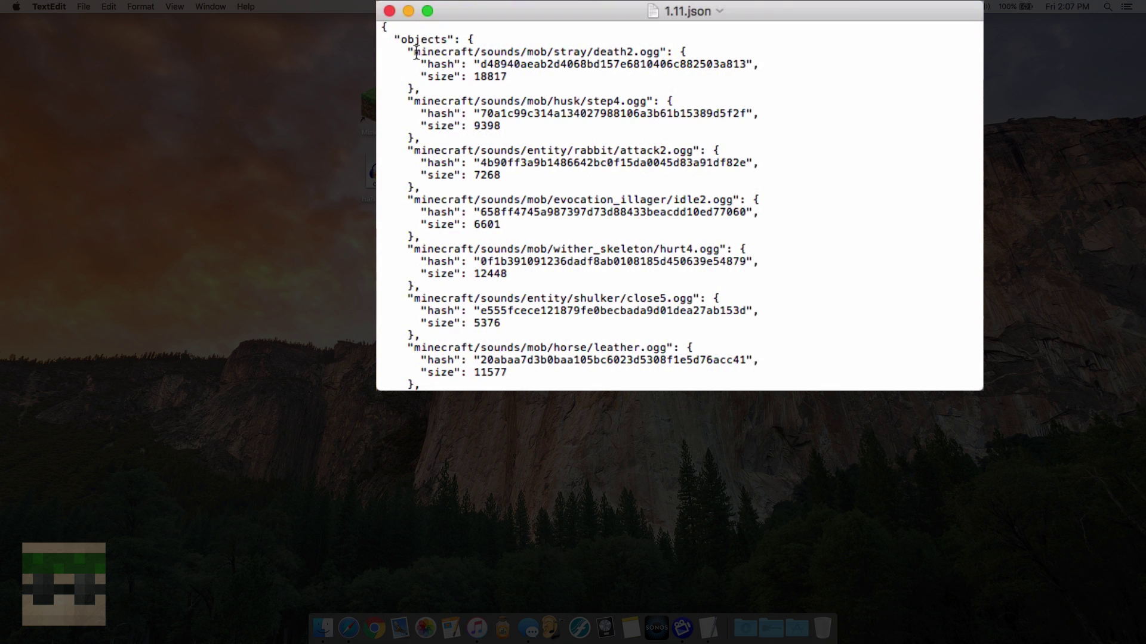
drag(415, 54, 659, 53)
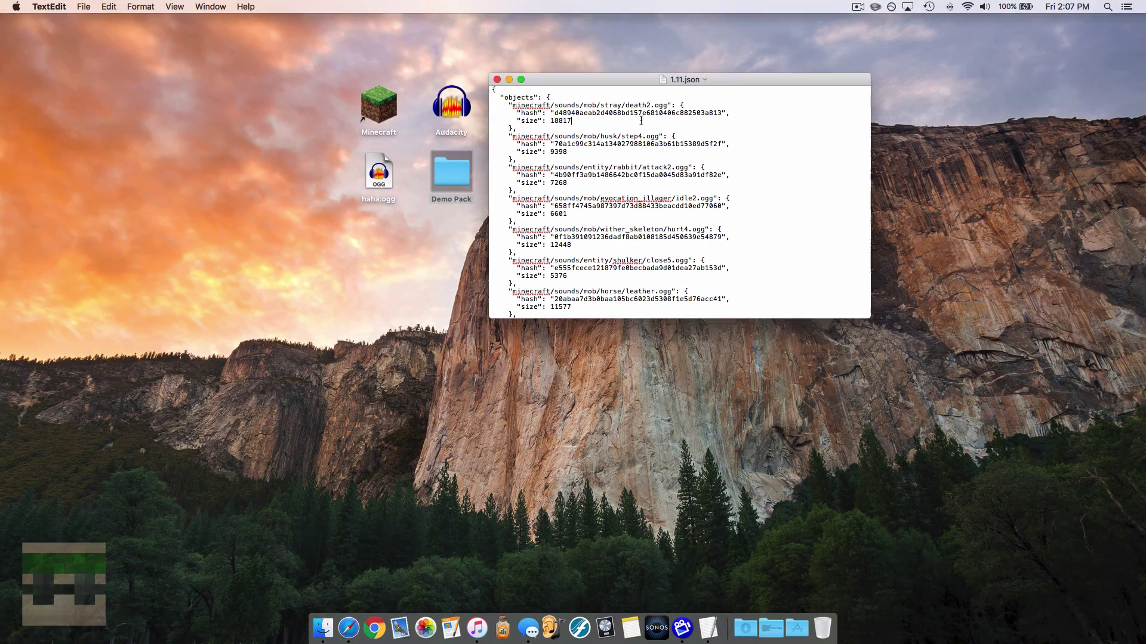
click(561, 132)
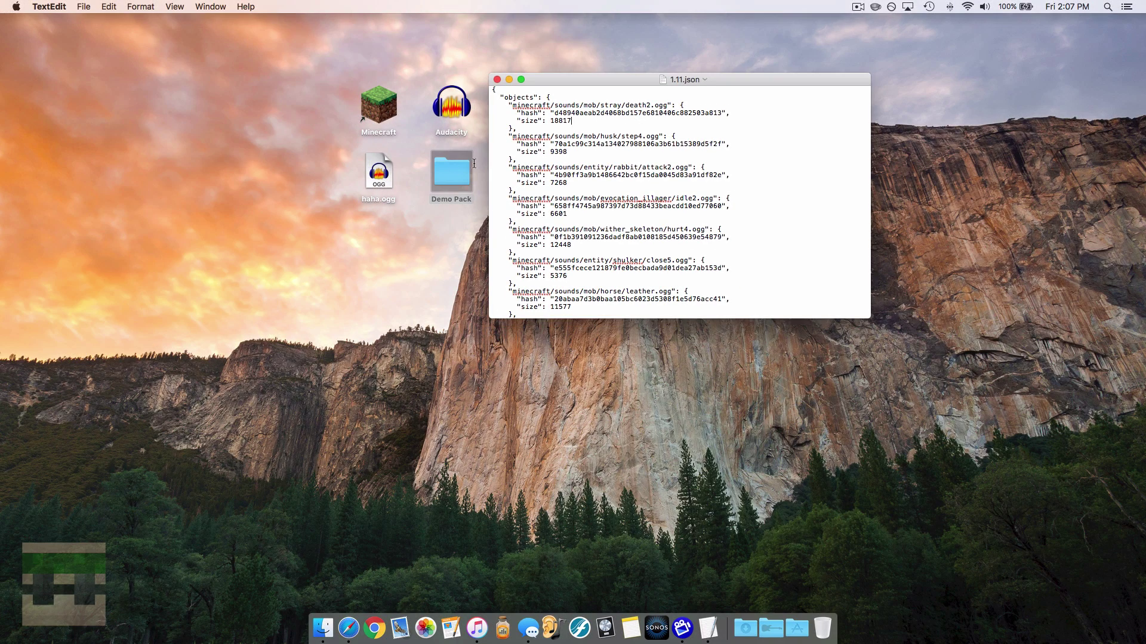
click(380, 176)
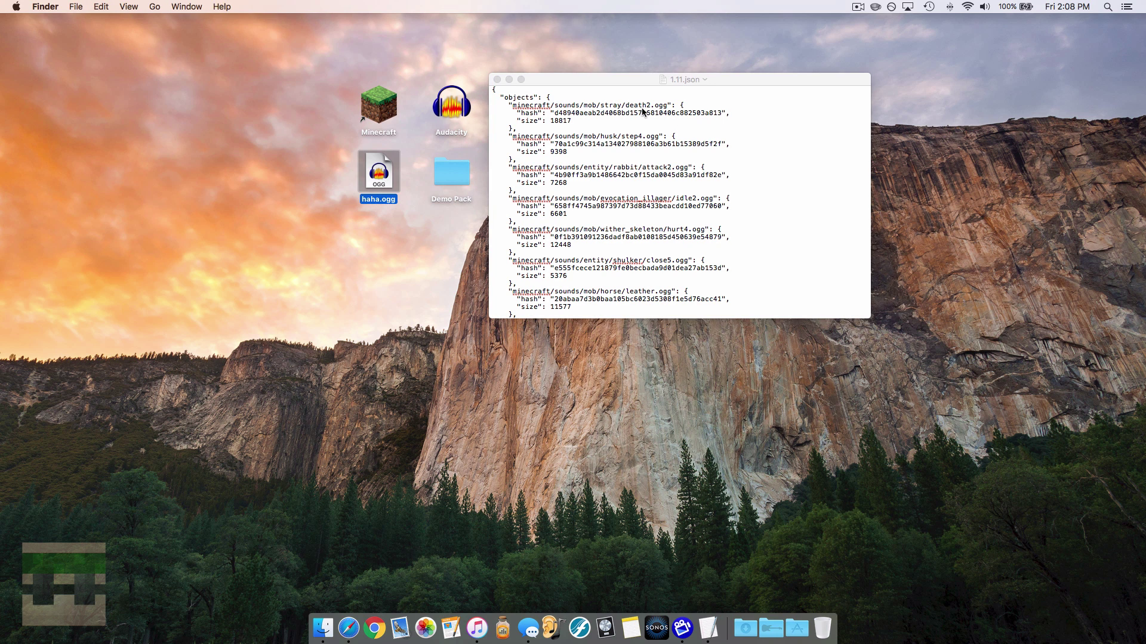
click(583, 97)
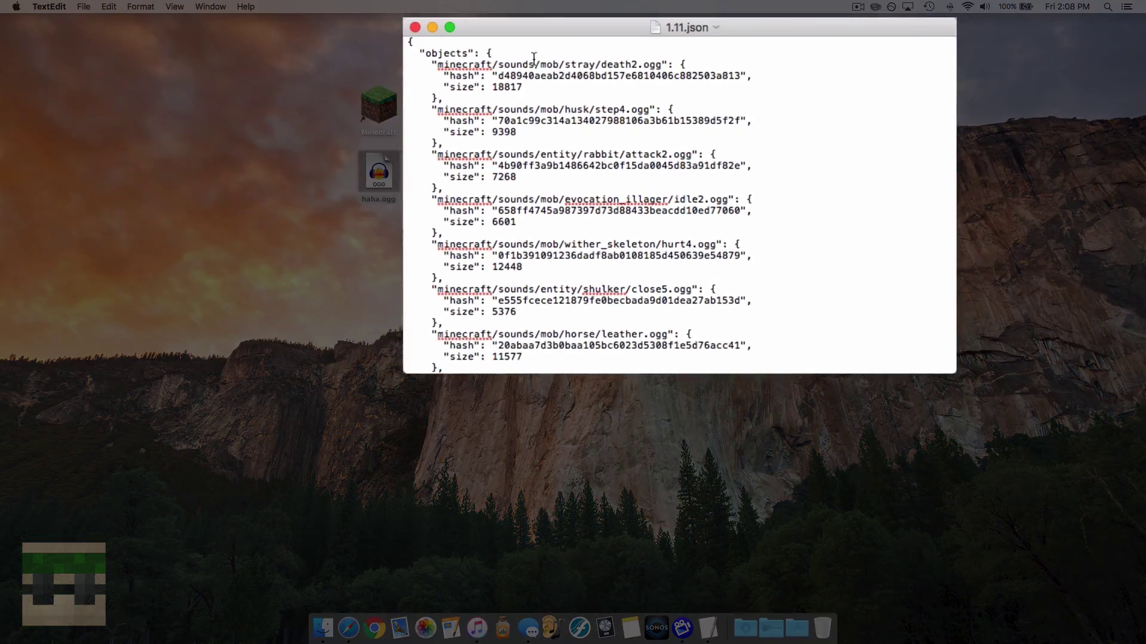
Search 1.11.json for "chicken" and step through the matches to the mob/chicken/hurt1.ogg entry.
key(super+f)
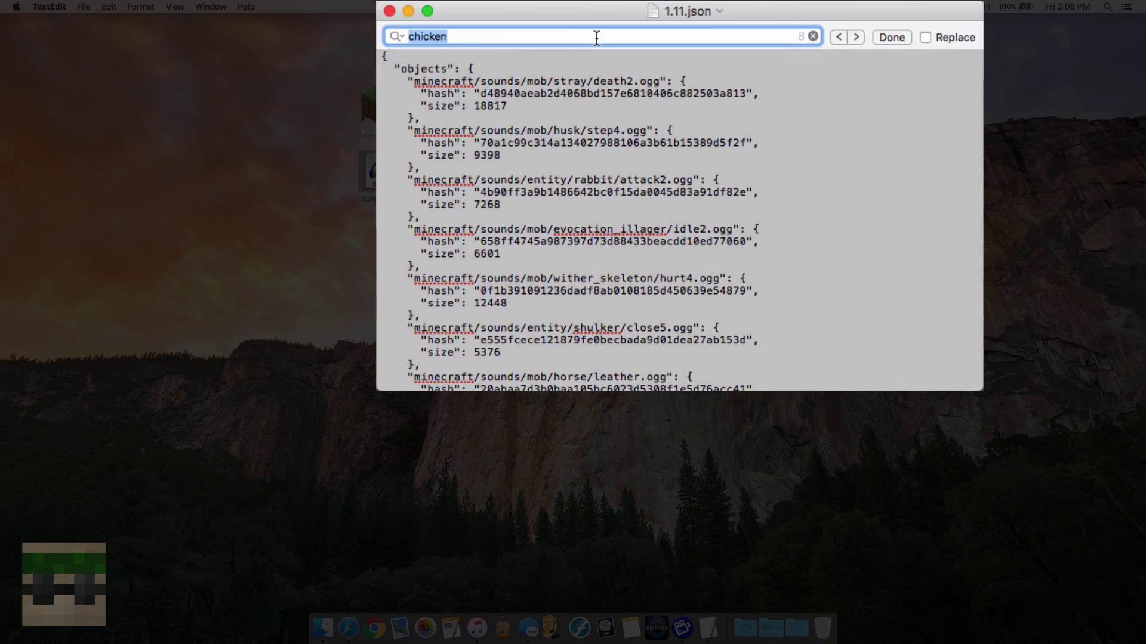
key(BackSpace)
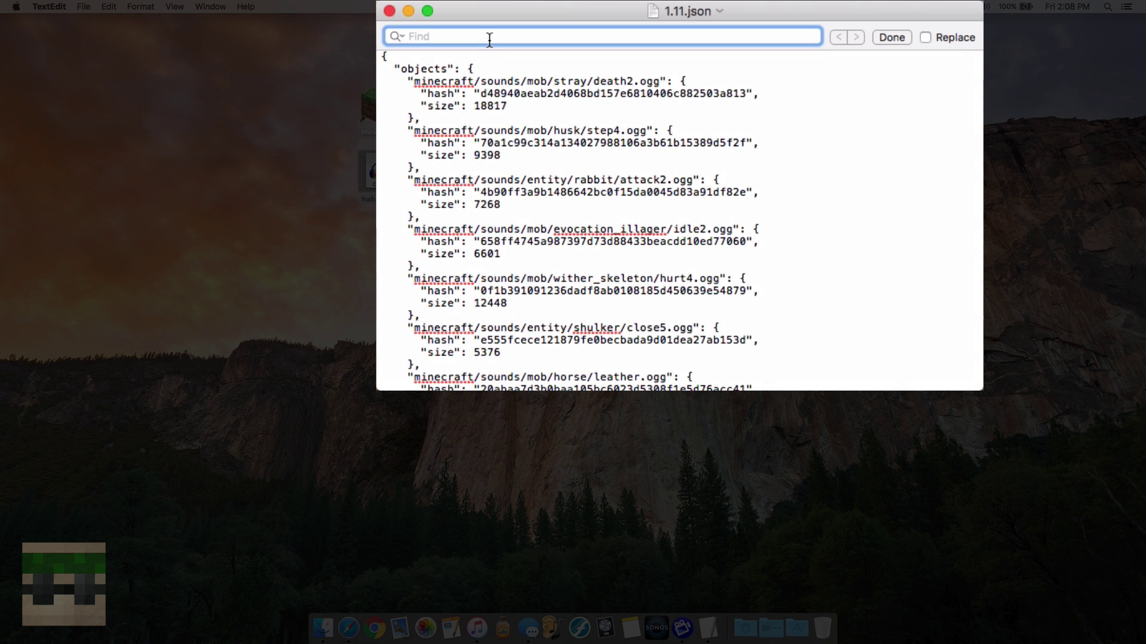
text(chicken)
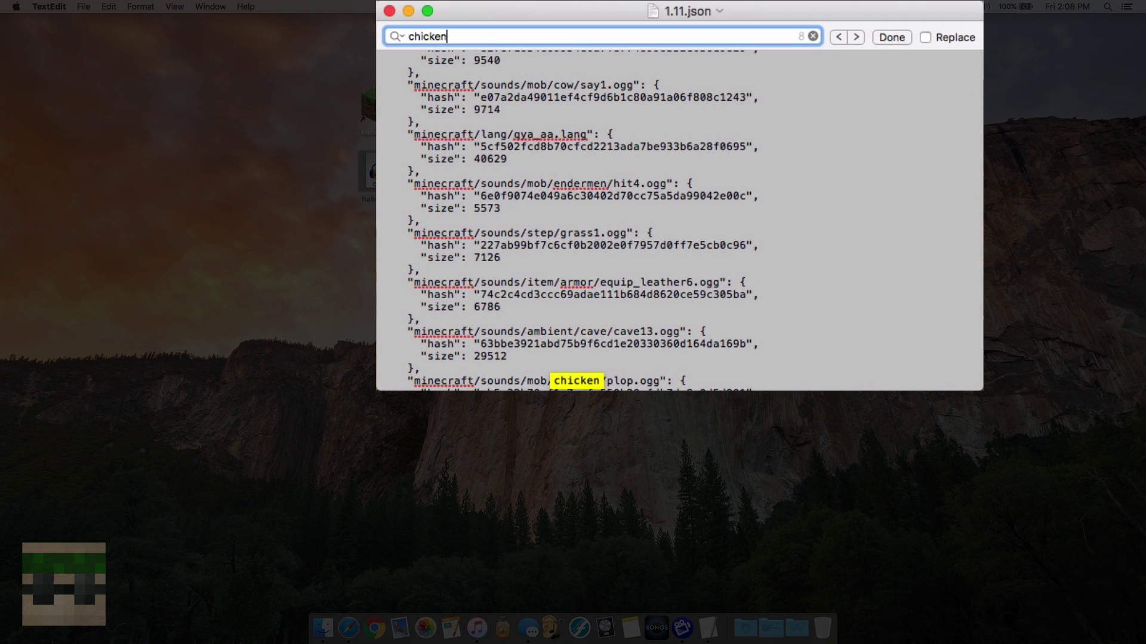
key(Return)
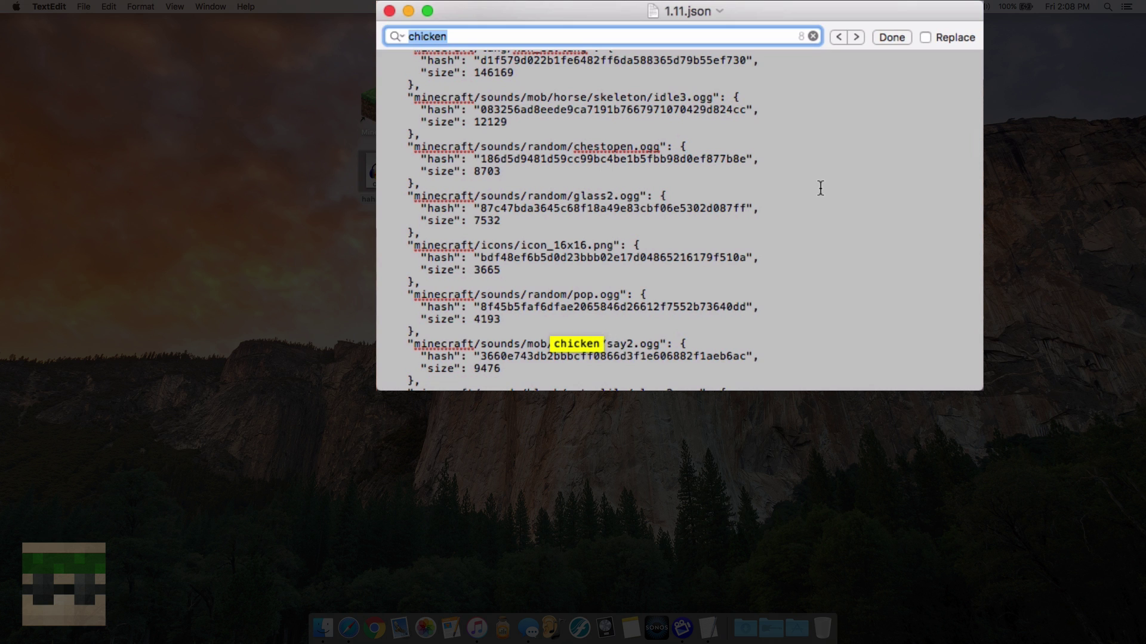
key(Return)
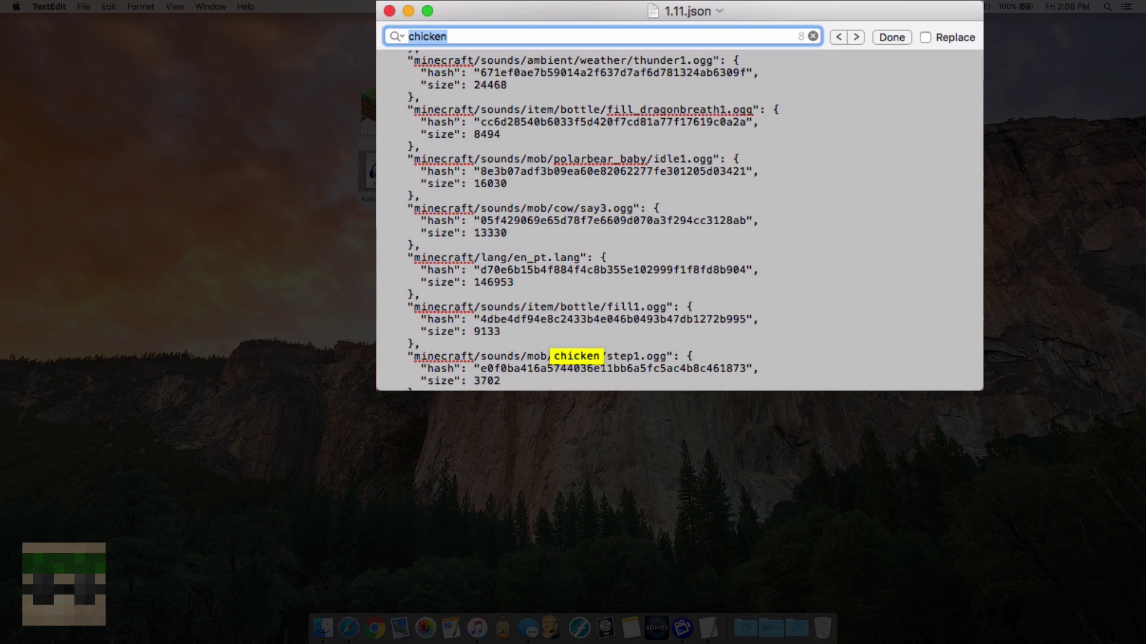
key(Return)
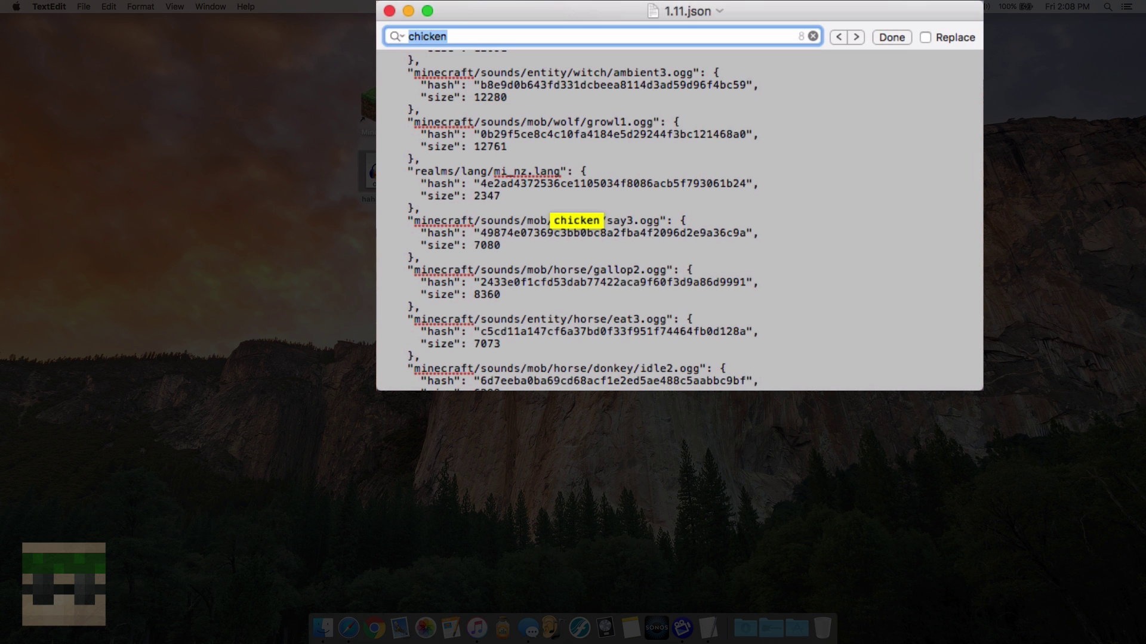
key(Return)
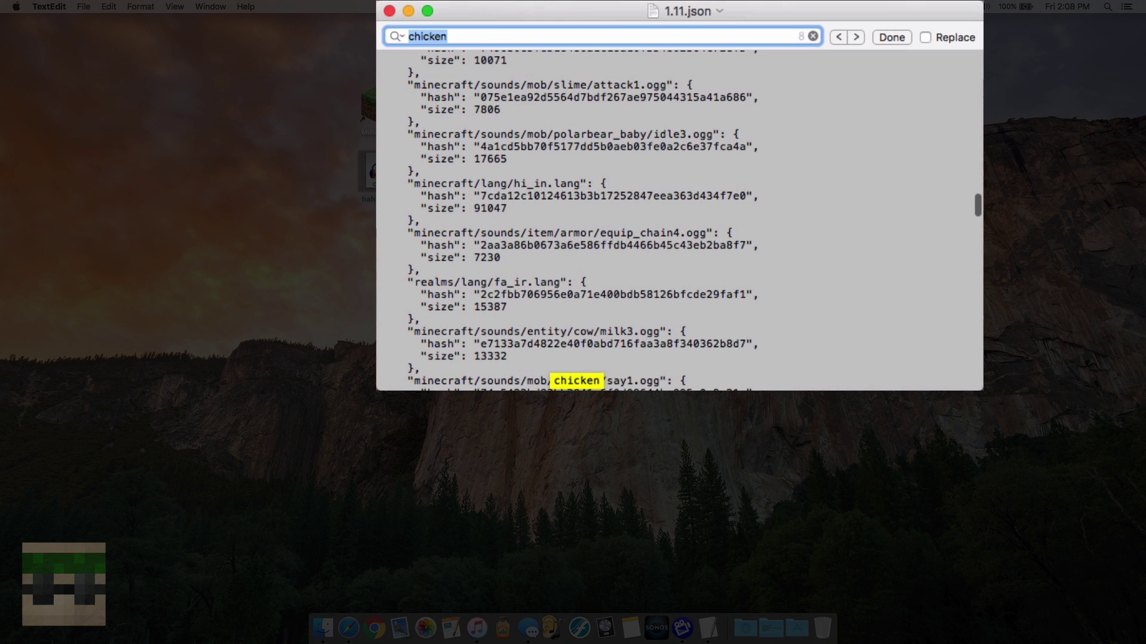
scroll(679, 221, down, 10)
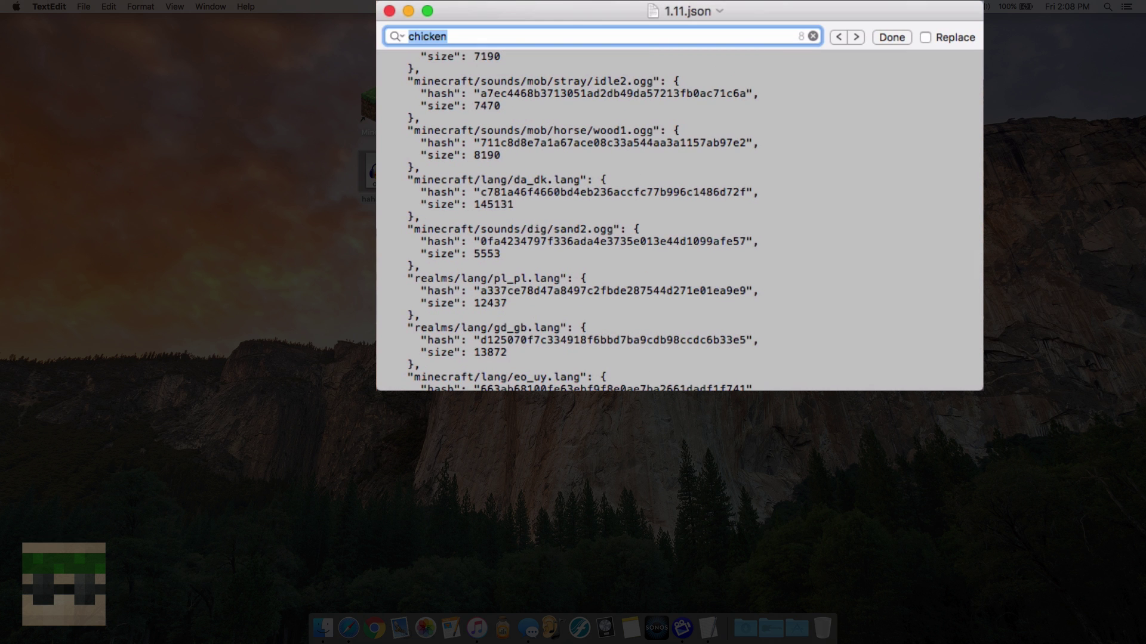
key(Return)
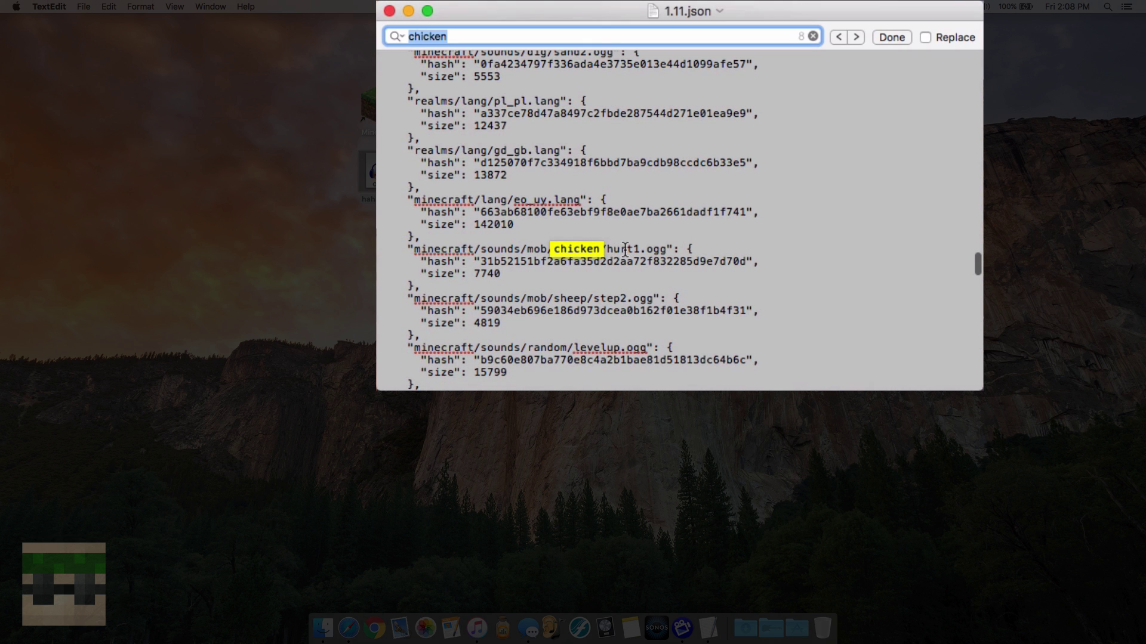
Highlight the path minecraft/sounds/mob/chicken/hurt1.ogg and shift the text window further away from the desktop icons.
click(625, 249)
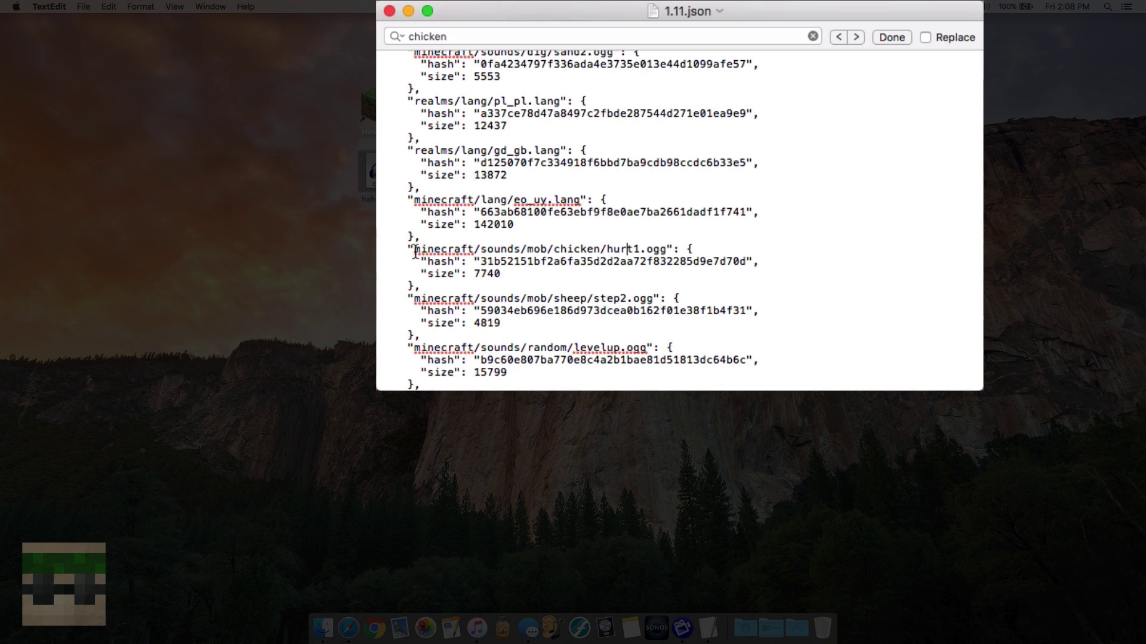
drag(415, 251, 667, 254)
drag(555, 11, 581, 13)
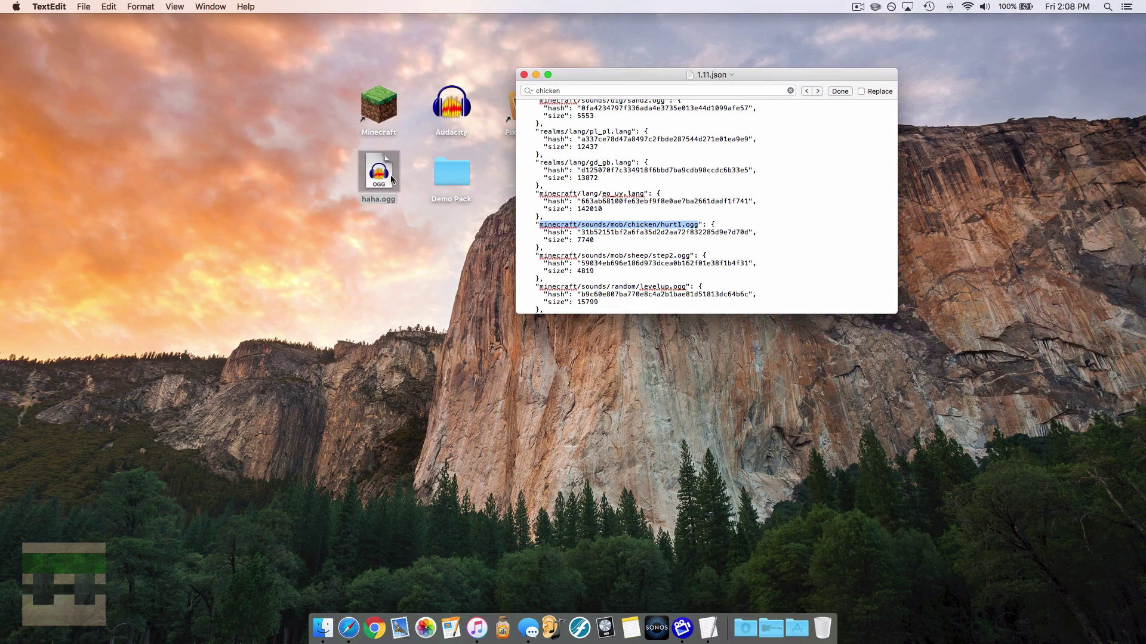
click(393, 178)
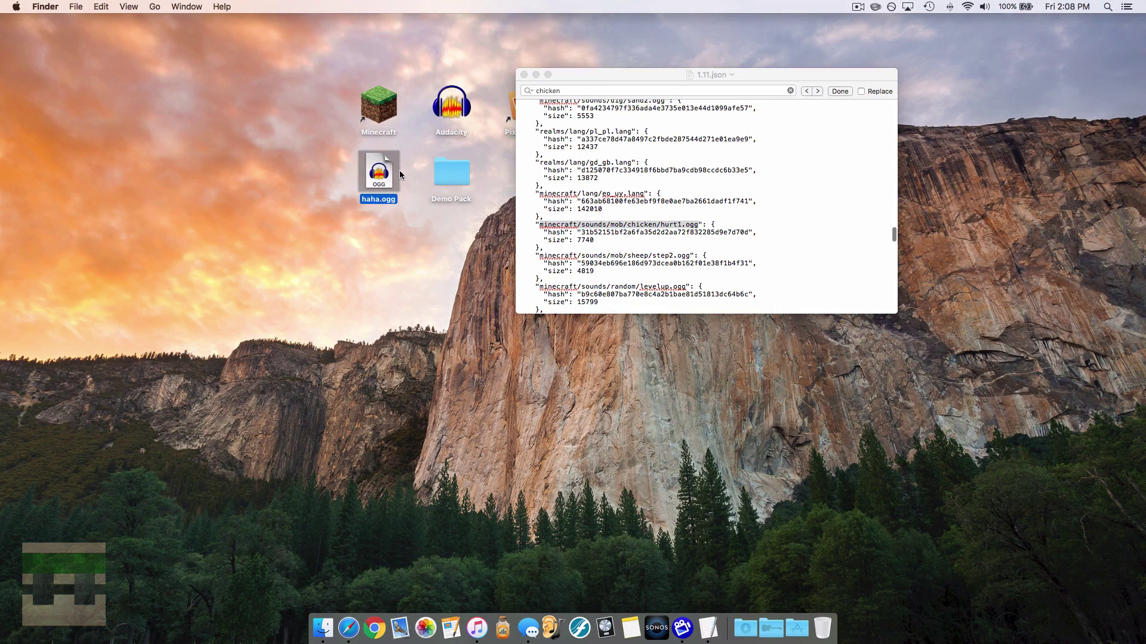
click(434, 229)
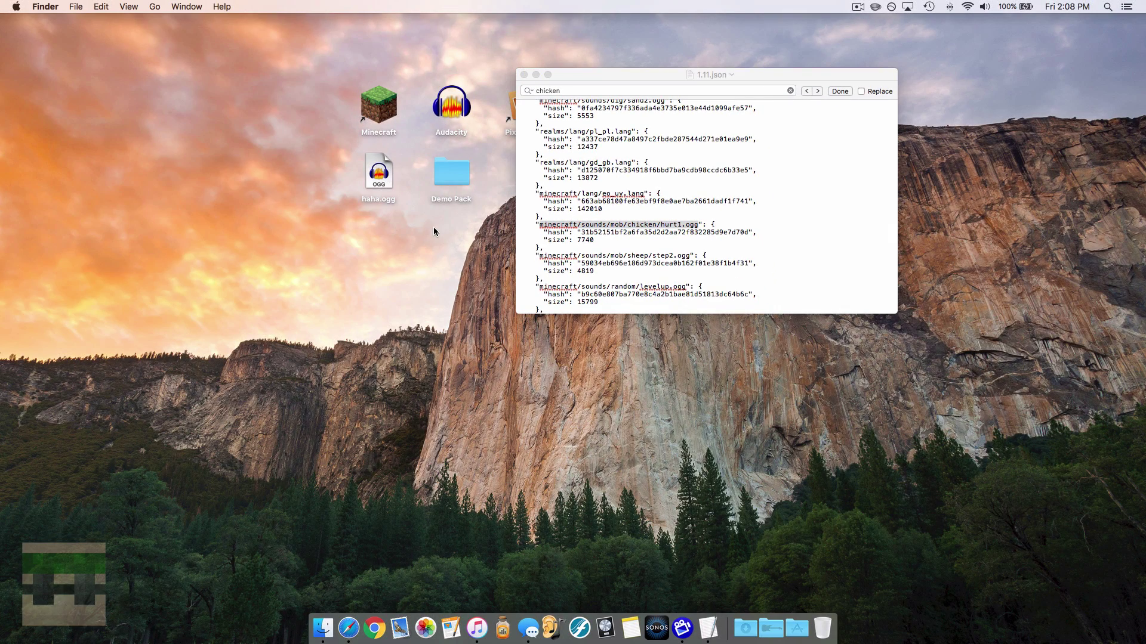
Open the Demo Pack folder from the desktop and go into its assets/minecraft/sounds folder.
double_click(449, 177)
drag(366, 185, 332, 148)
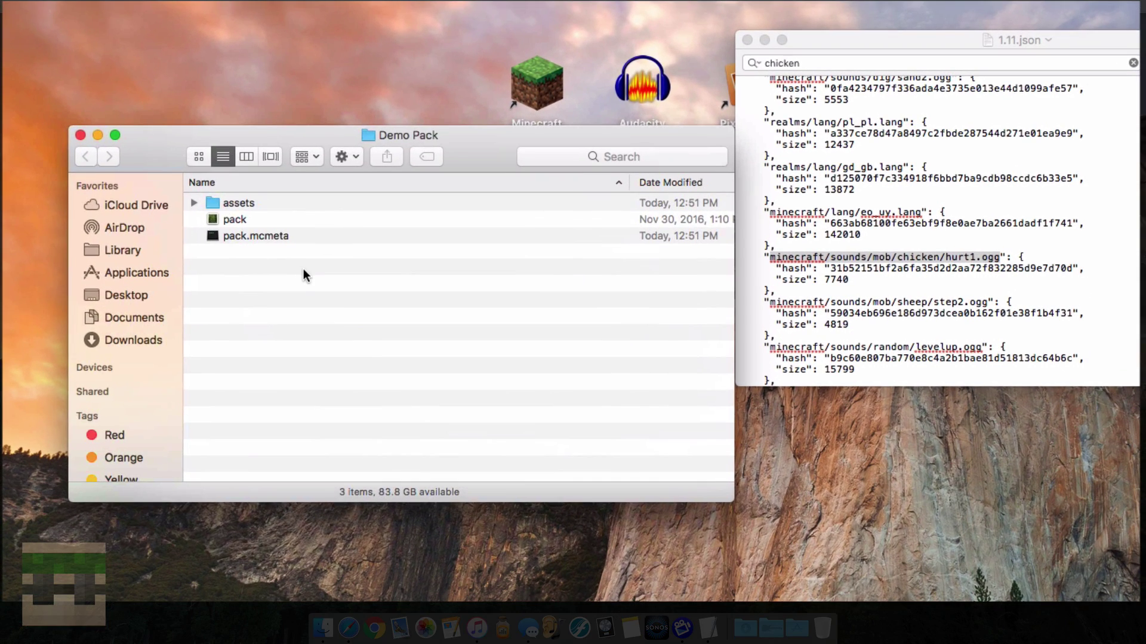
double_click(246, 202)
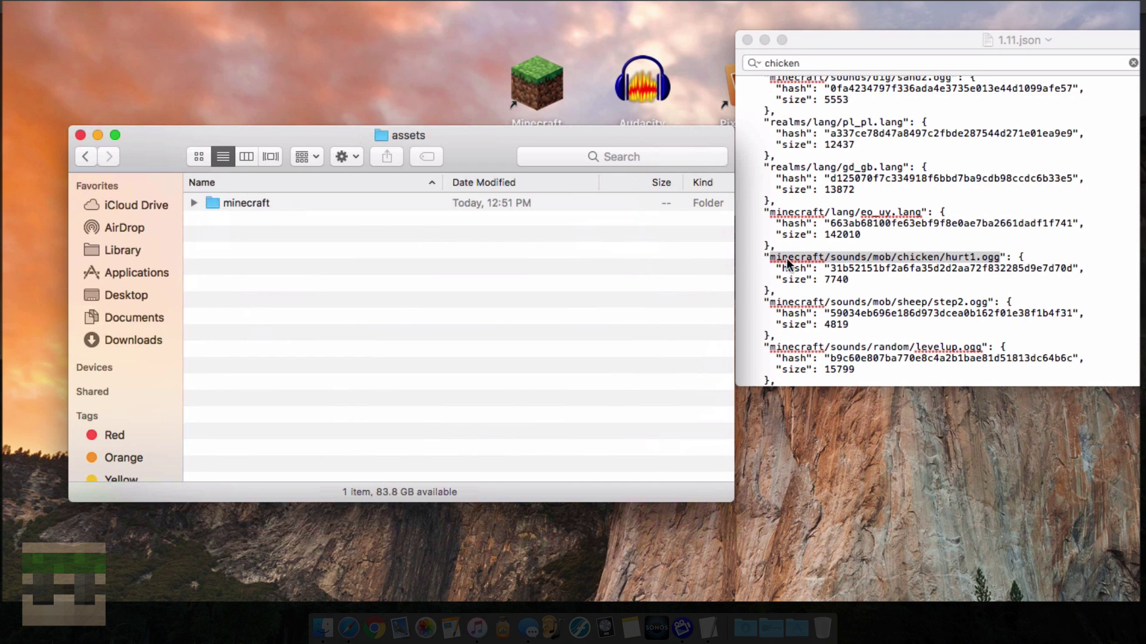
double_click(263, 204)
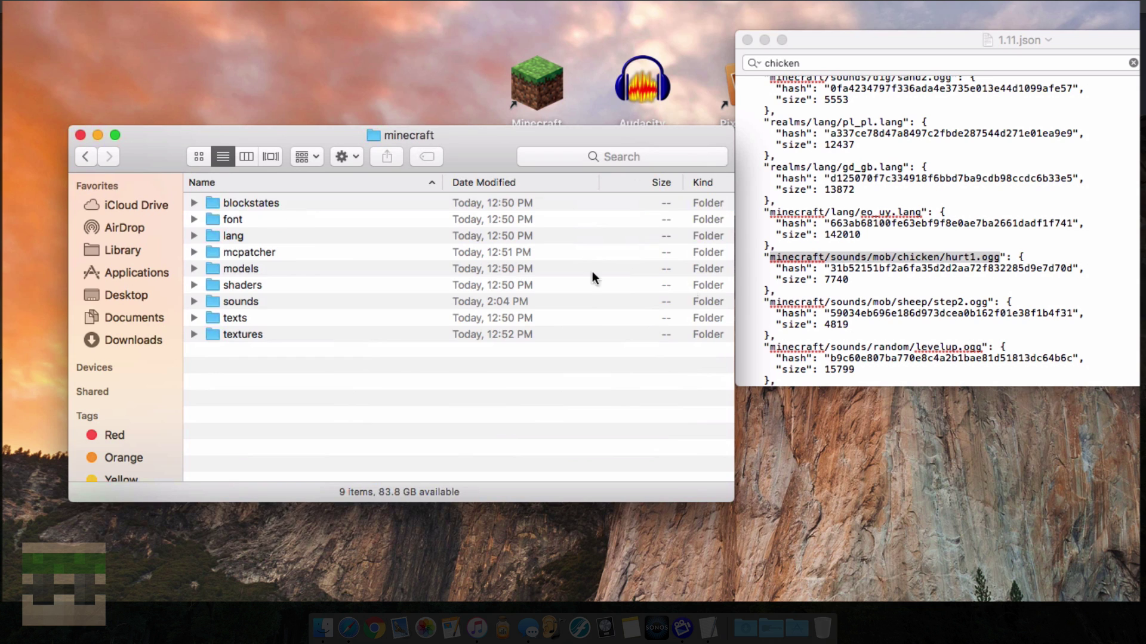
click(253, 301)
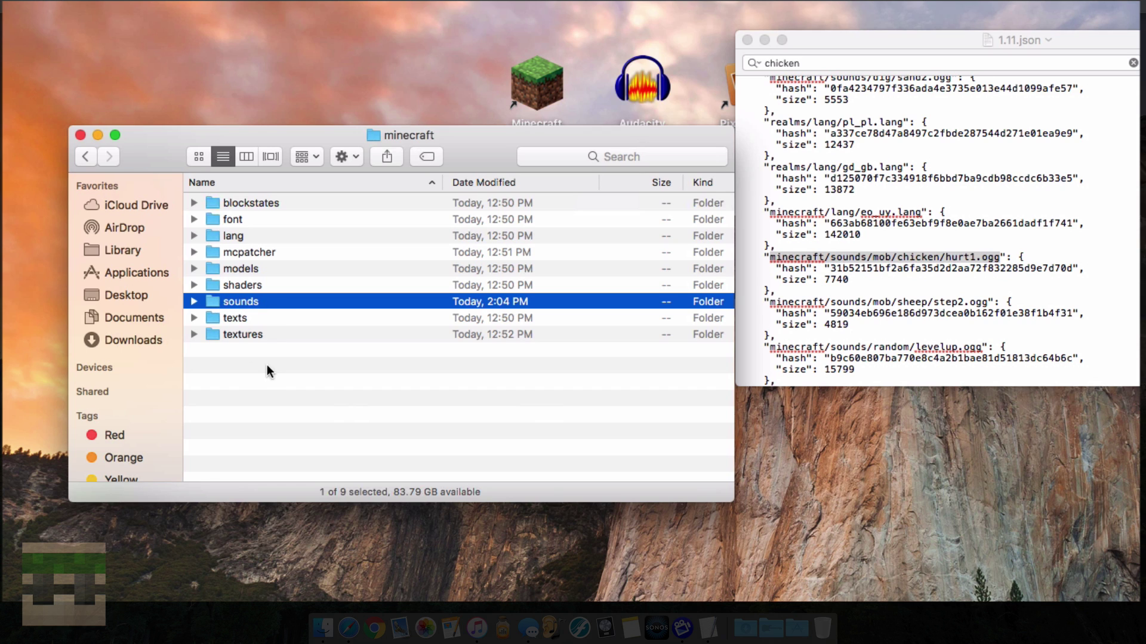
double_click(240, 302)
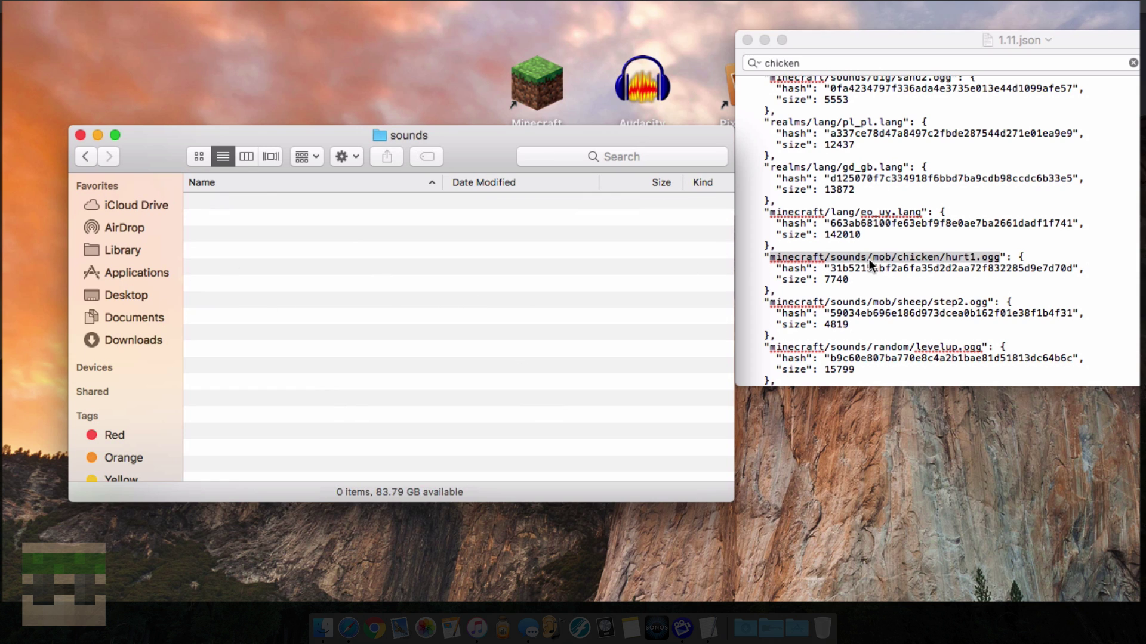
Create a new folder named mob inside the sounds folder.
right_click(371, 252)
click(407, 263)
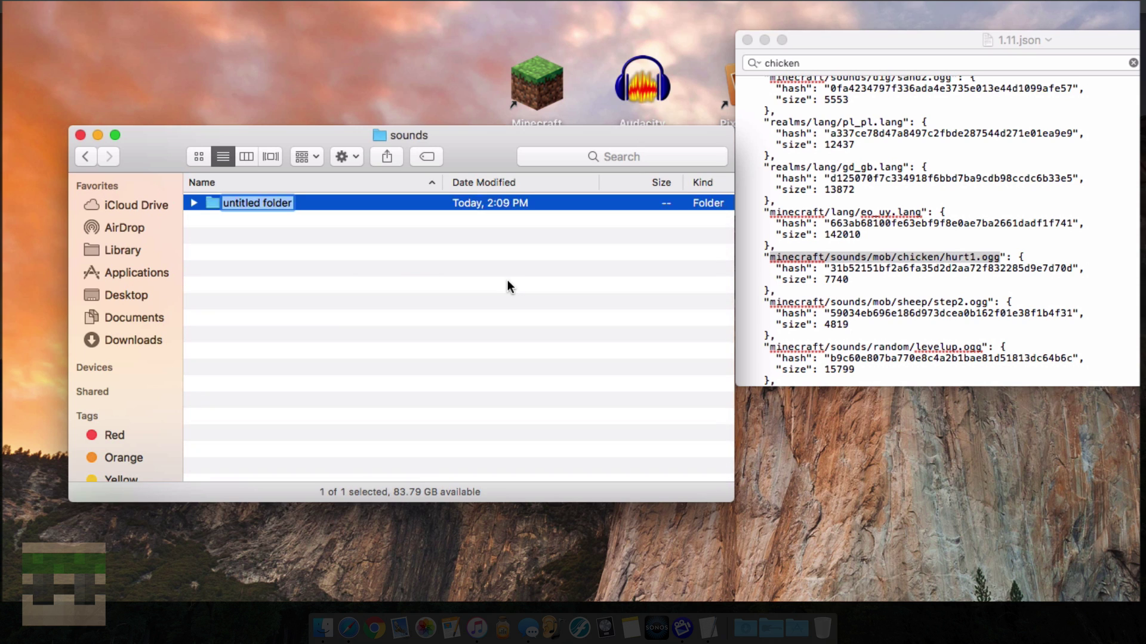
text(mob)
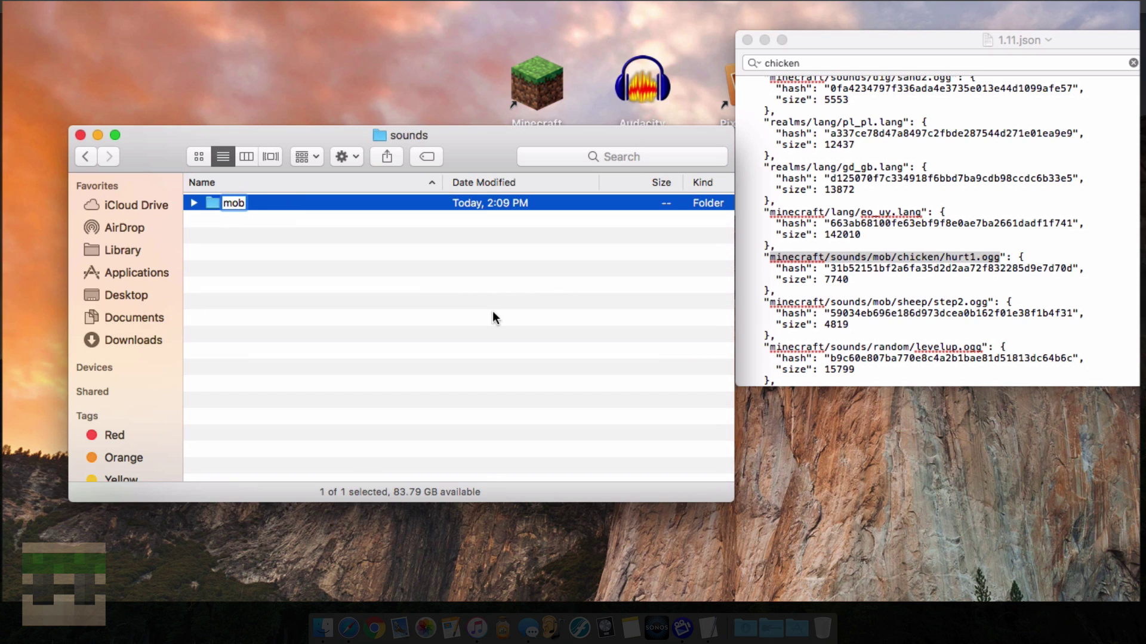
key(Return)
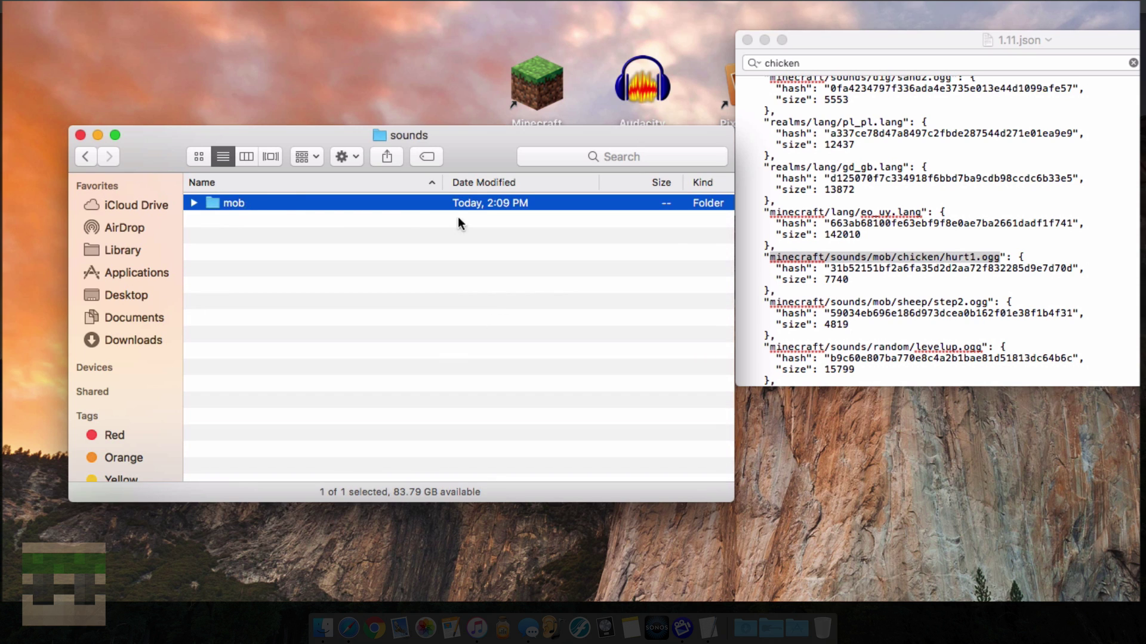
Open the mob folder and create a new folder named chicken inside it.
click(335, 221)
double_click(238, 203)
right_click(274, 231)
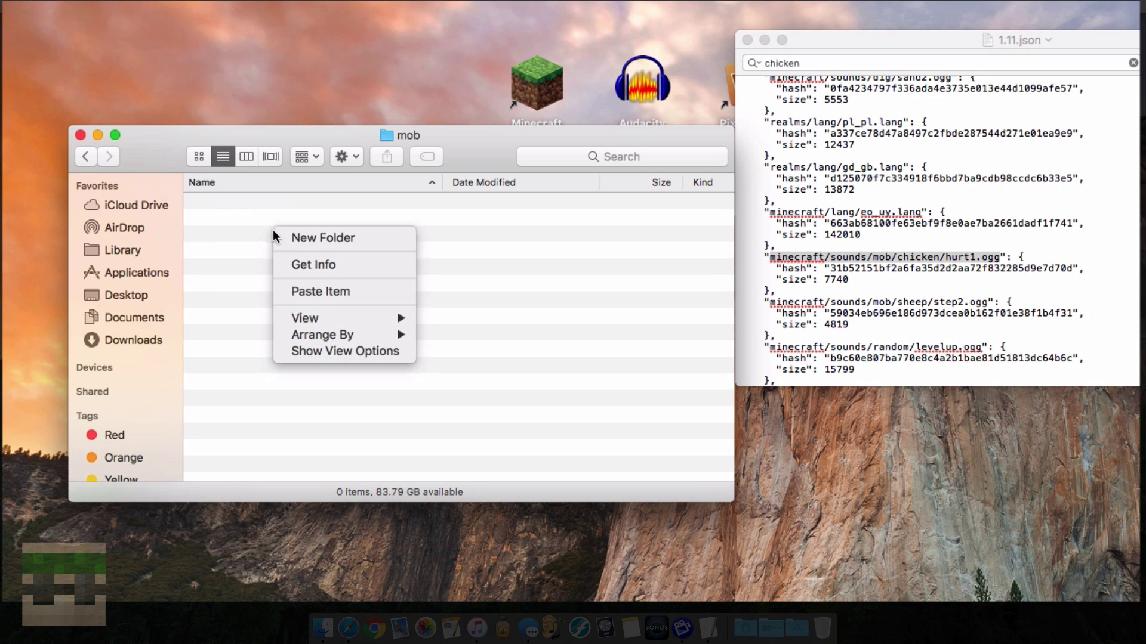
click(359, 237)
text(ch)
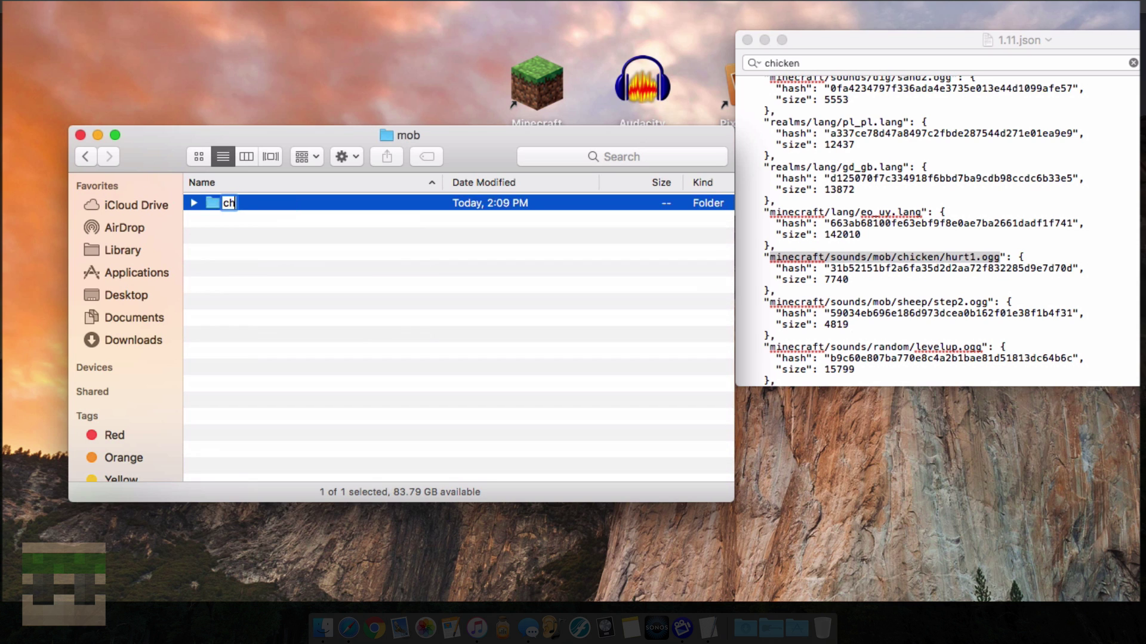
text(icken)
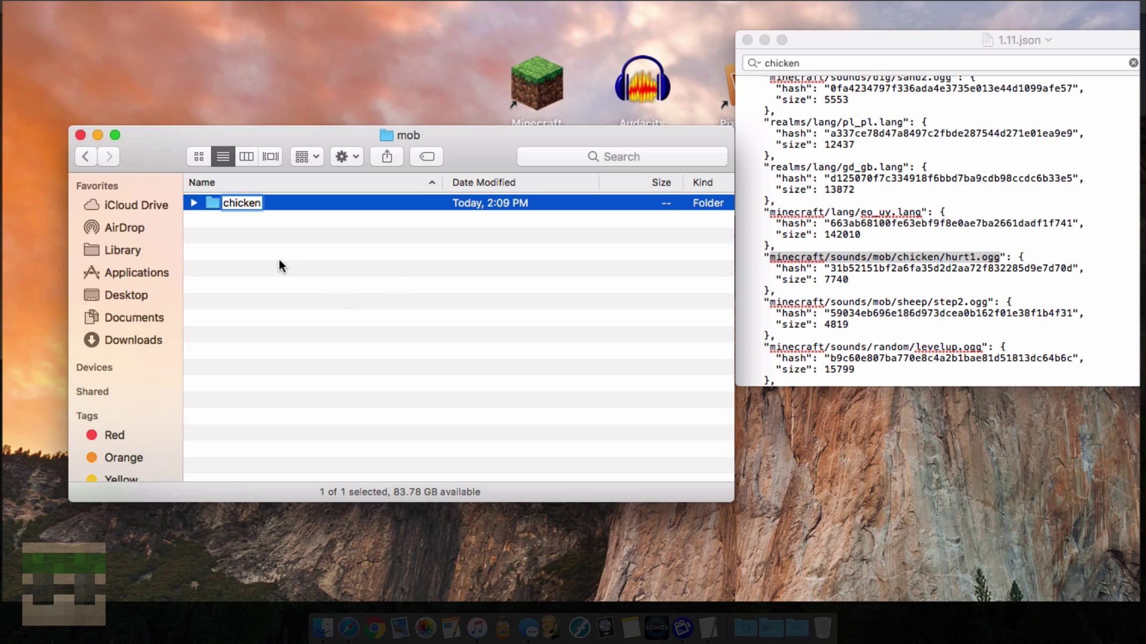
key(Return)
click(312, 235)
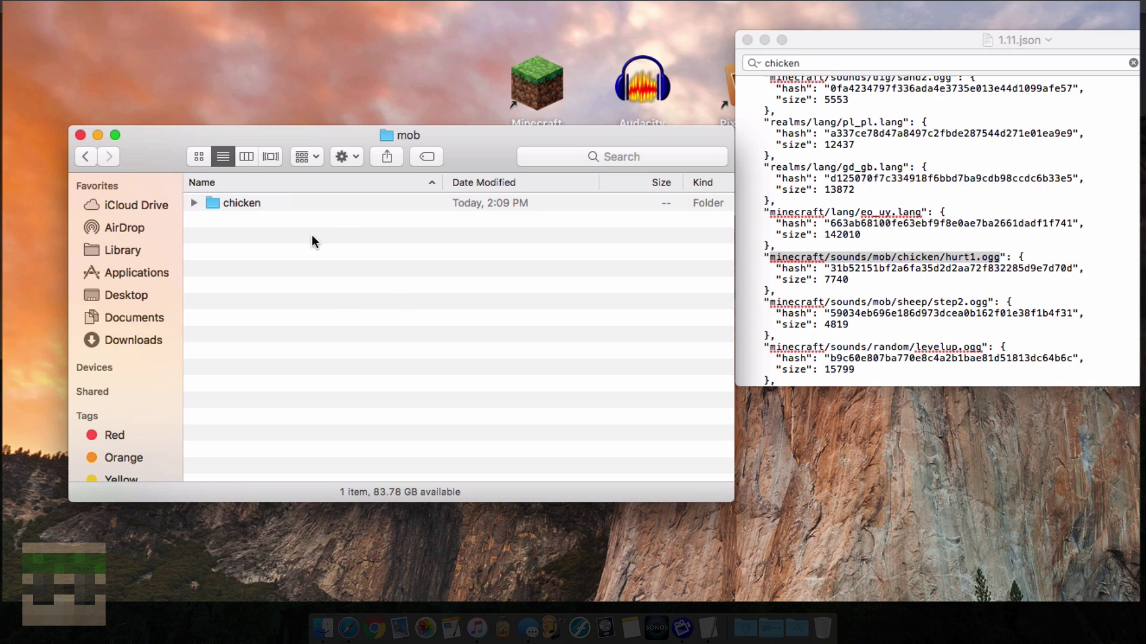
Open the chicken folder and move its window down to uncover haha.ogg on the desktop.
click(264, 205)
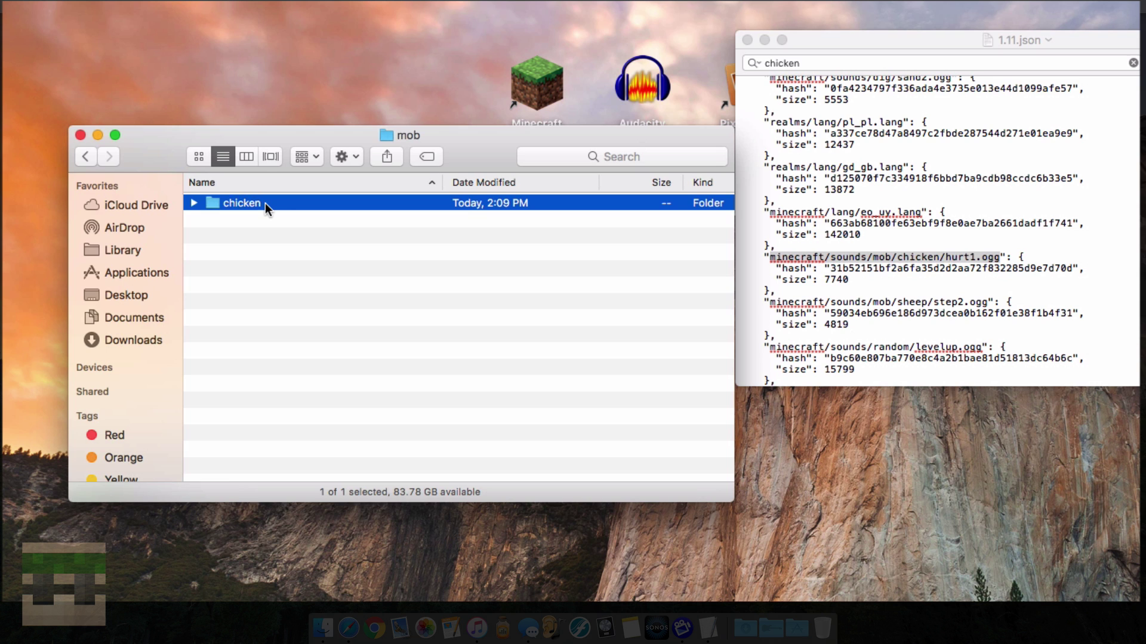
double_click(265, 203)
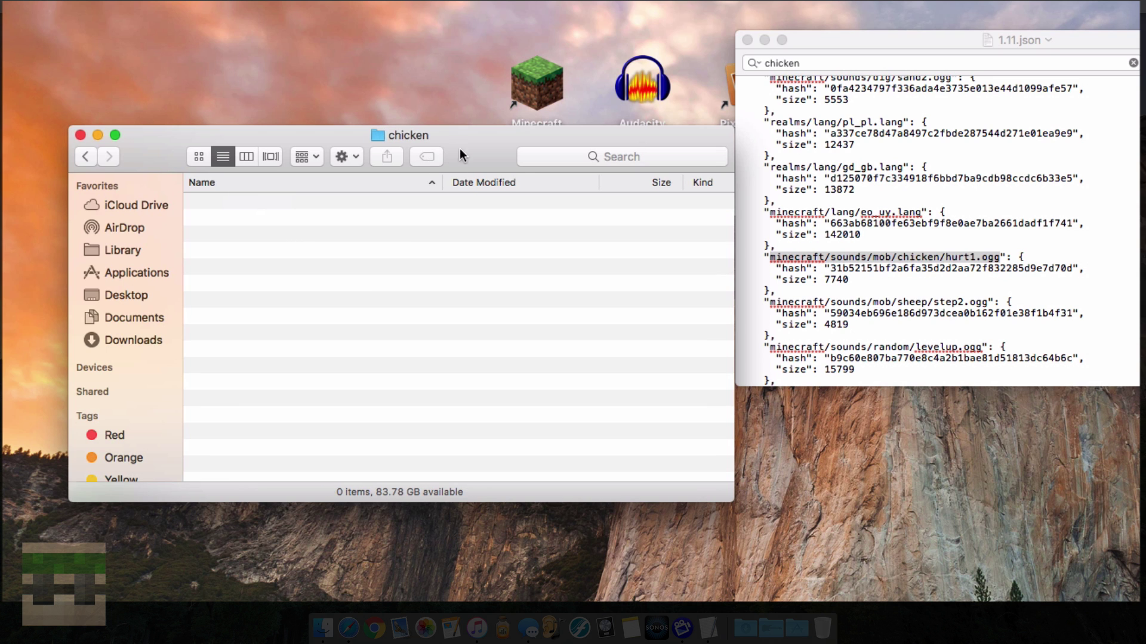
drag(459, 155, 462, 301)
Copy haha.ogg from the desktop into the empty chicken folder.
click(537, 192)
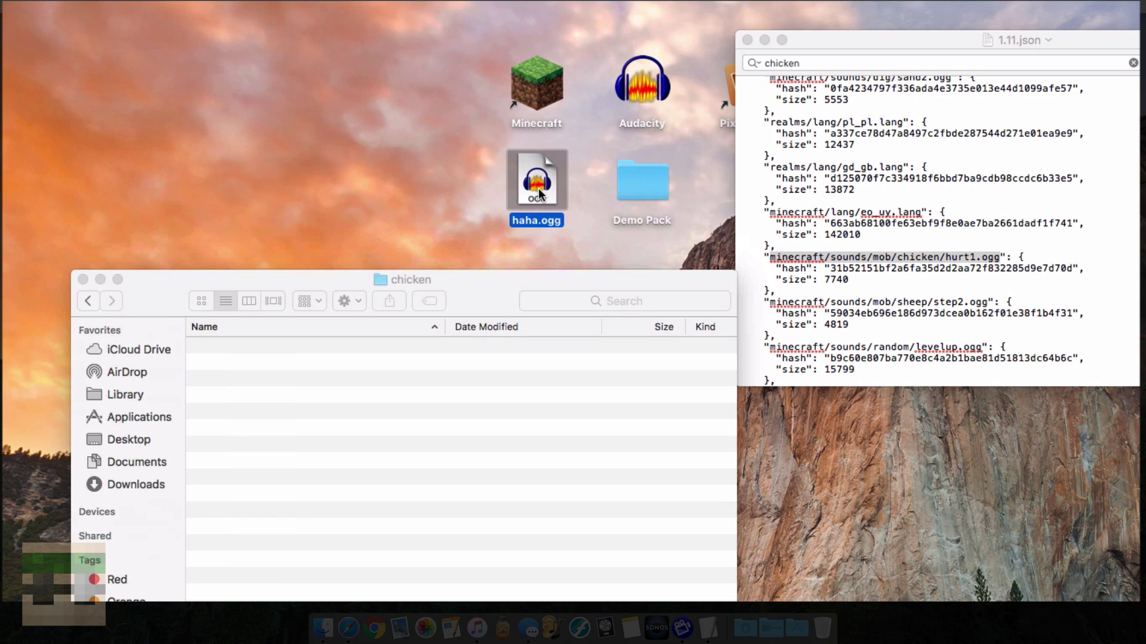
right_click(539, 193)
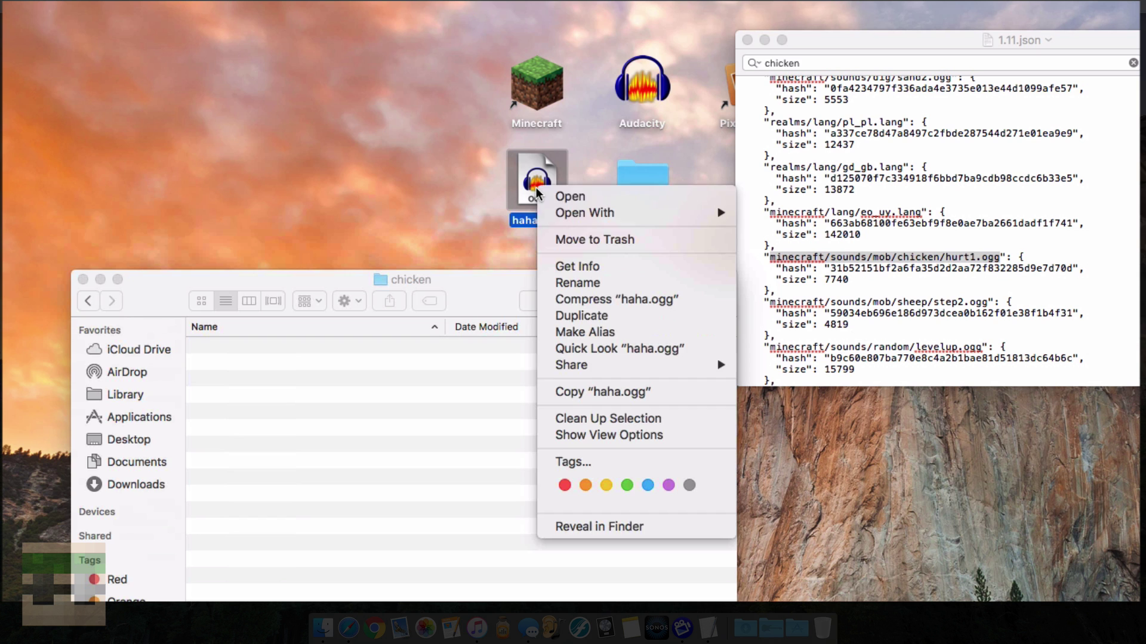
click(591, 392)
right_click(286, 410)
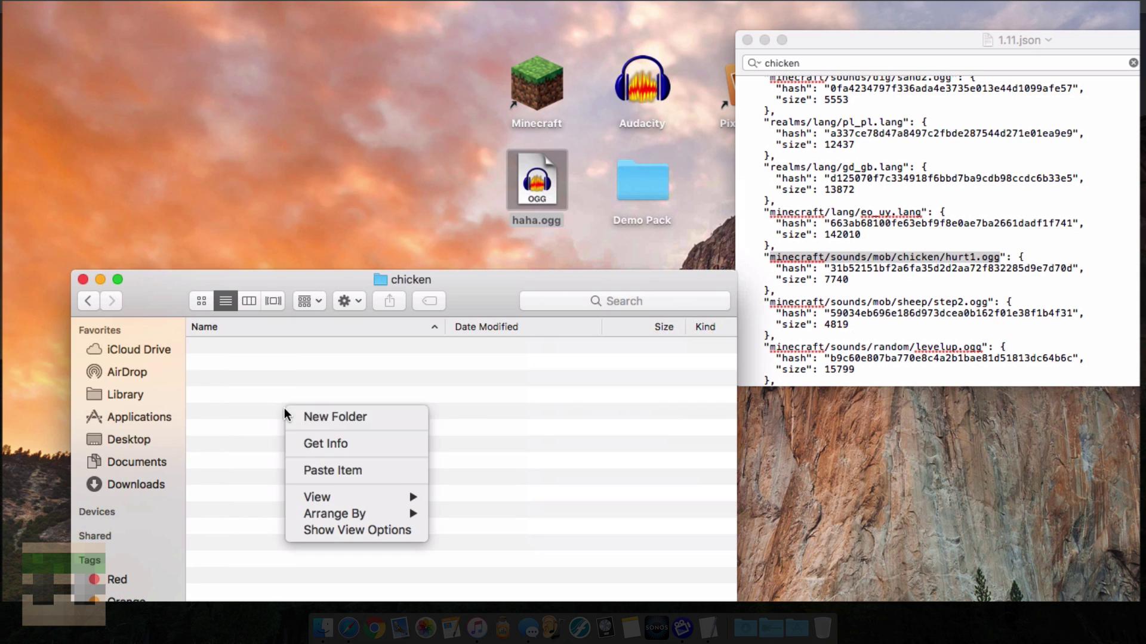
click(355, 470)
Rename the copied haha.ogg in the chicken folder to hurt1.ogg.
click(243, 348)
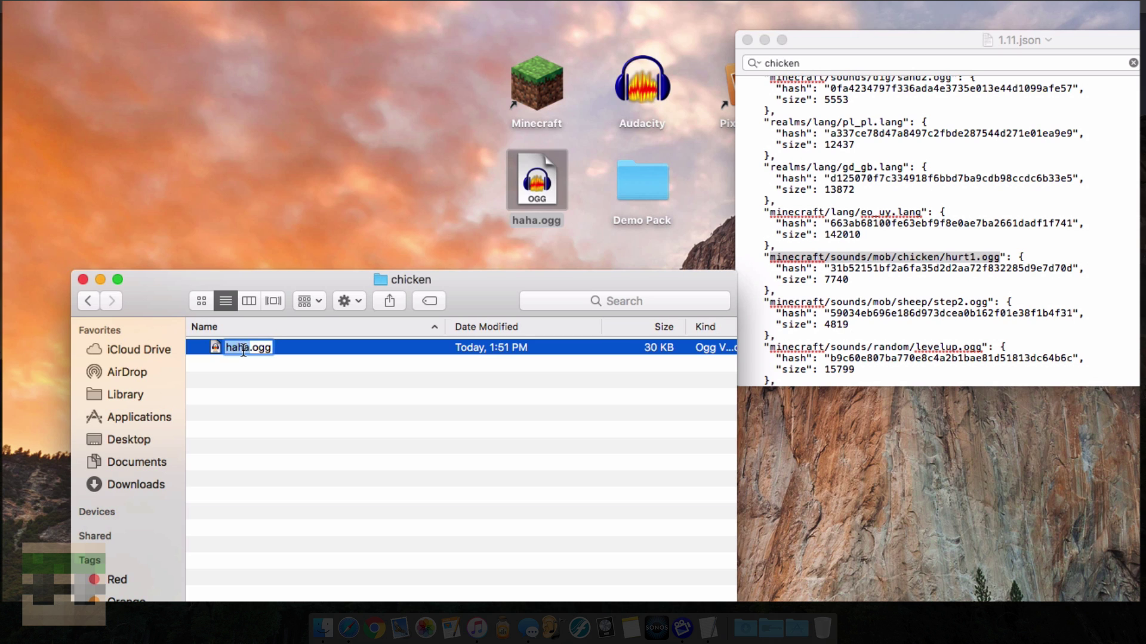
text(hurt1)
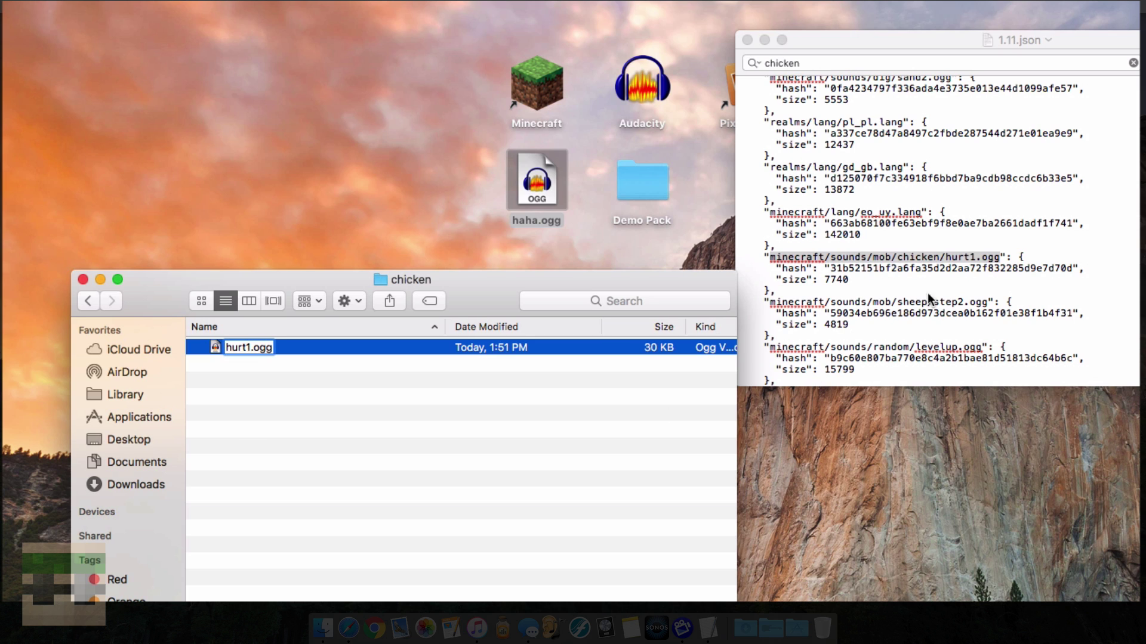
key(Return)
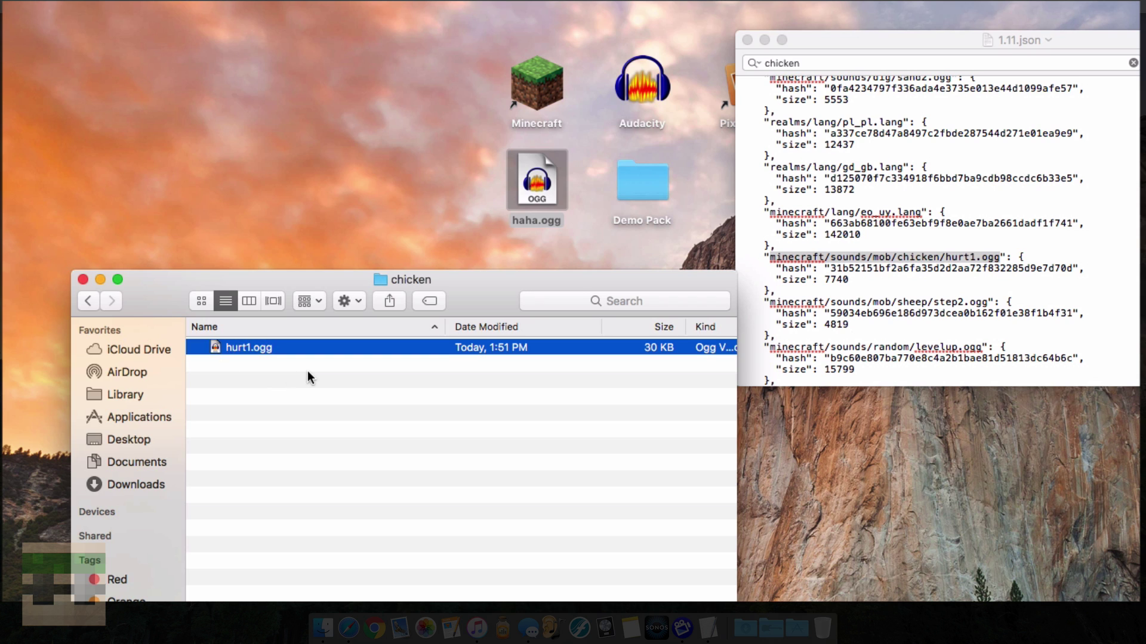
click(307, 375)
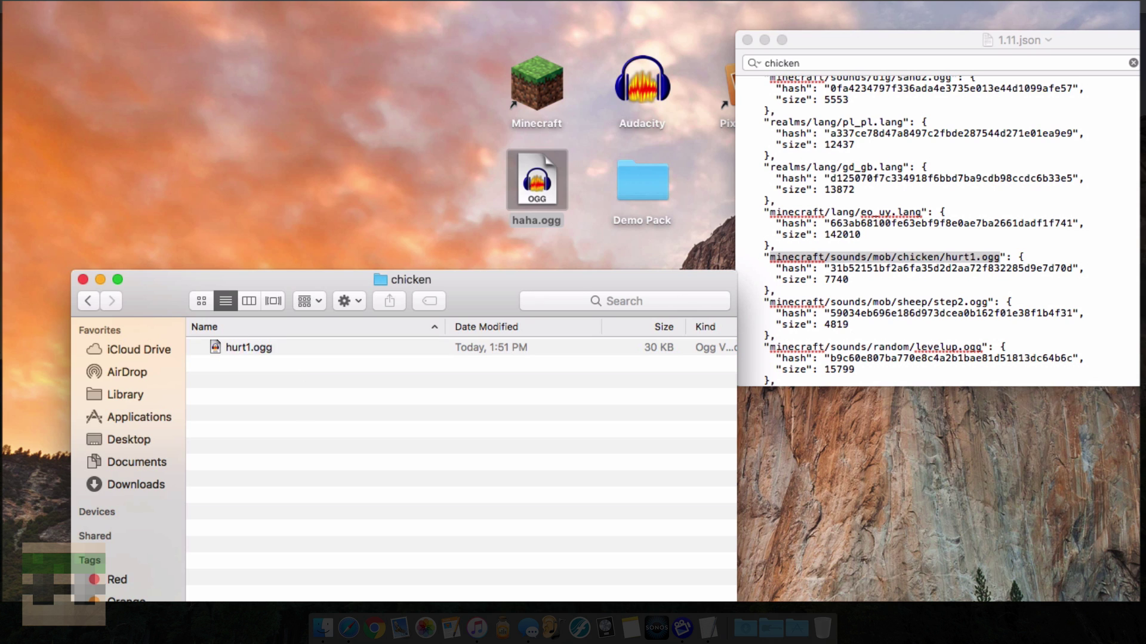
Return to 1.11.json and step through the chicken search matches to find the next hurt sound entry.
key(super+Tab)
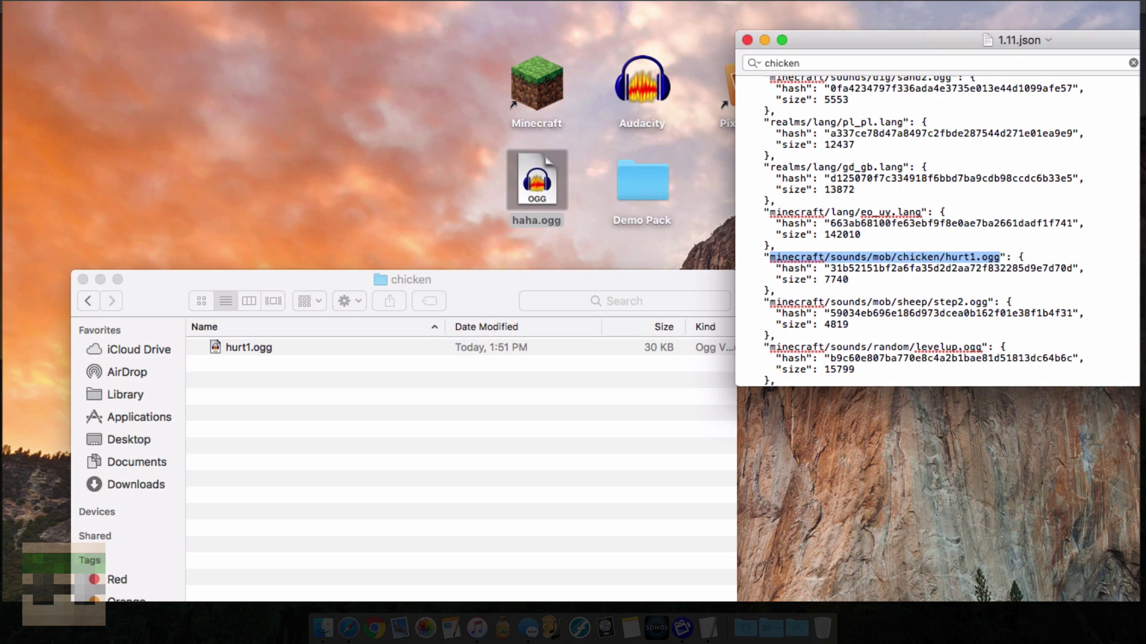
click(935, 59)
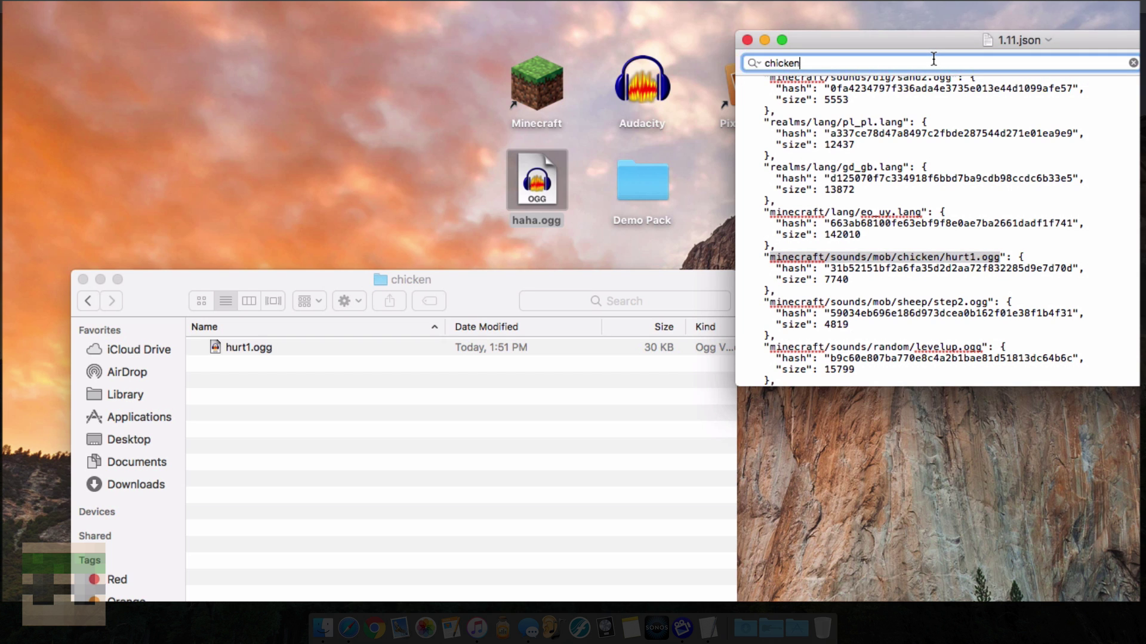
key(Return)
key(Return)
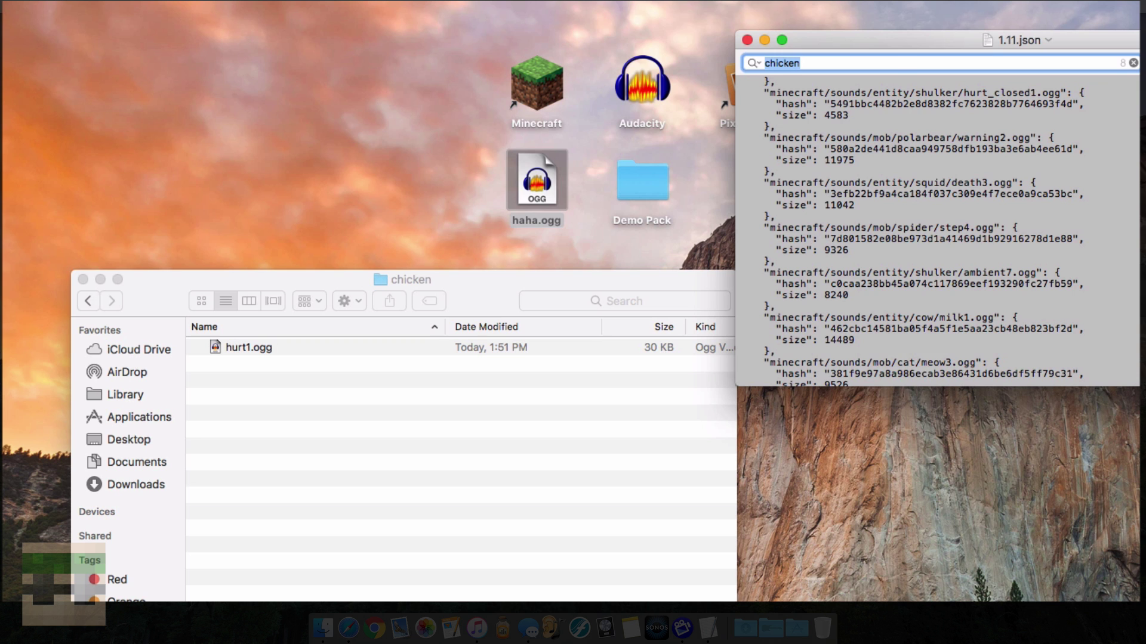
scroll(913, 239, up, 4)
scroll(916, 269, down, 8)
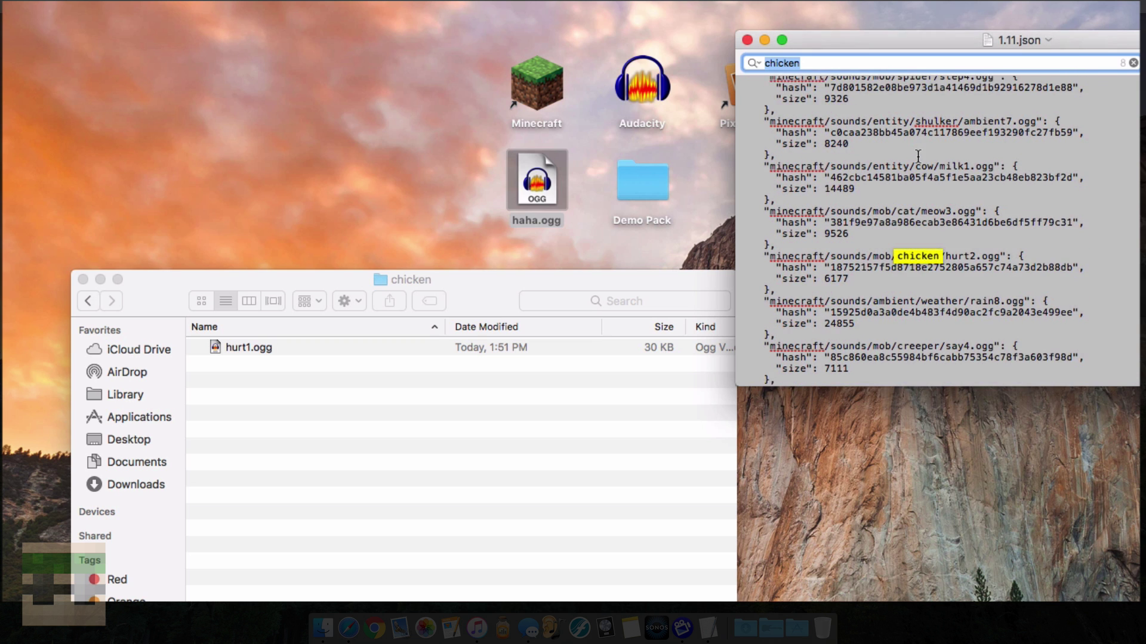
click(975, 243)
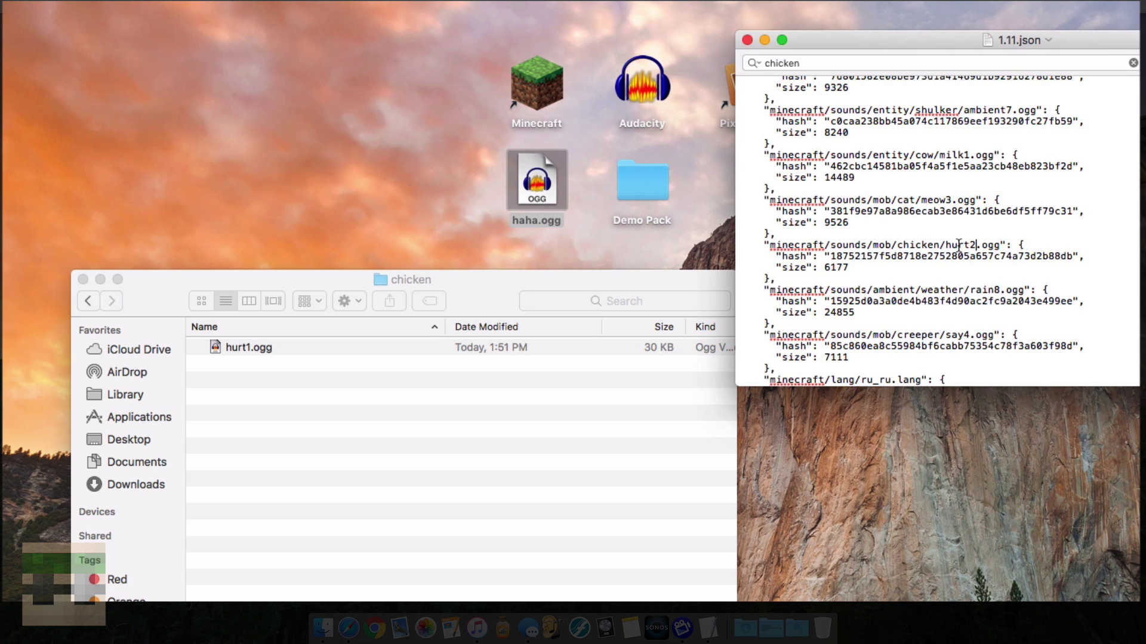
Place another copy of the desktop's haha.ogg in the chicken folder beside hurt1.ogg.
click(546, 180)
right_click(534, 180)
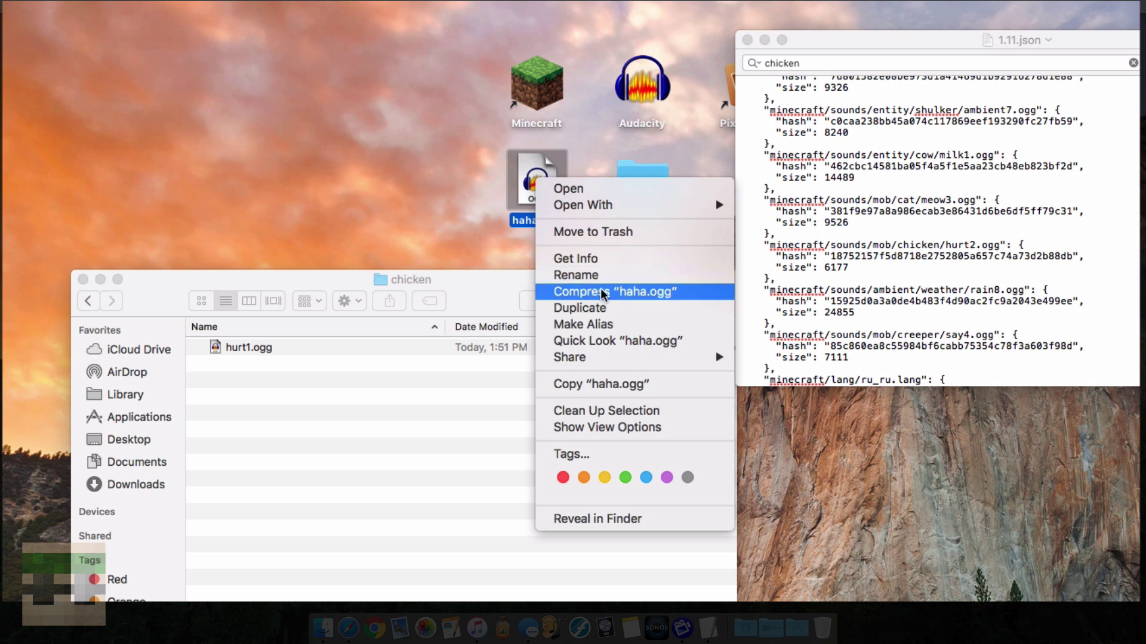
click(585, 384)
click(327, 412)
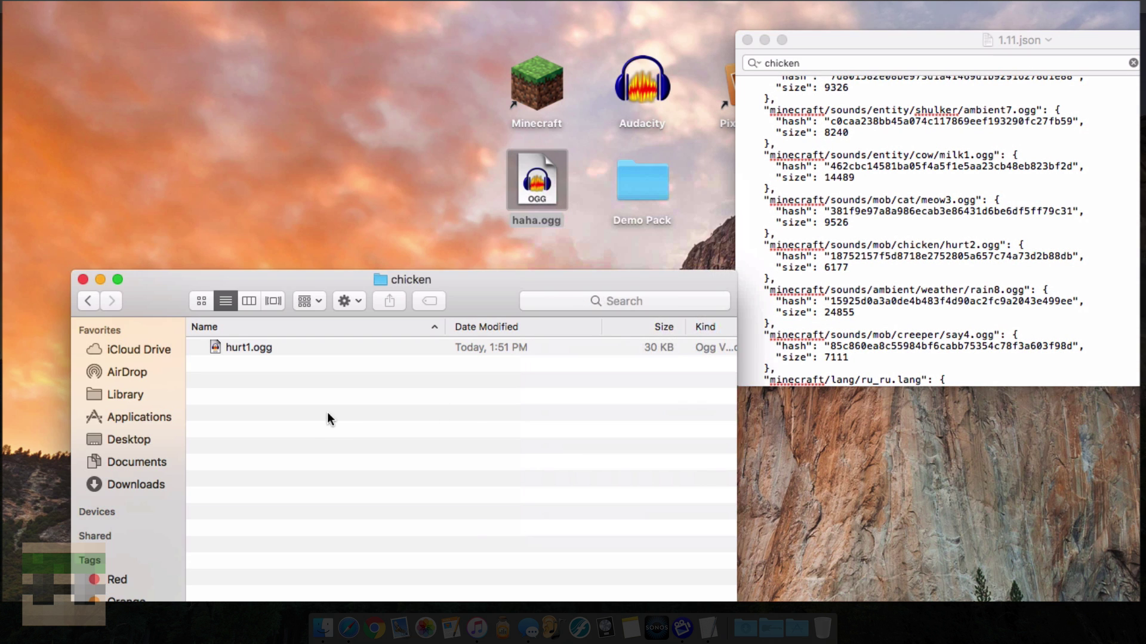
right_click(327, 412)
click(378, 473)
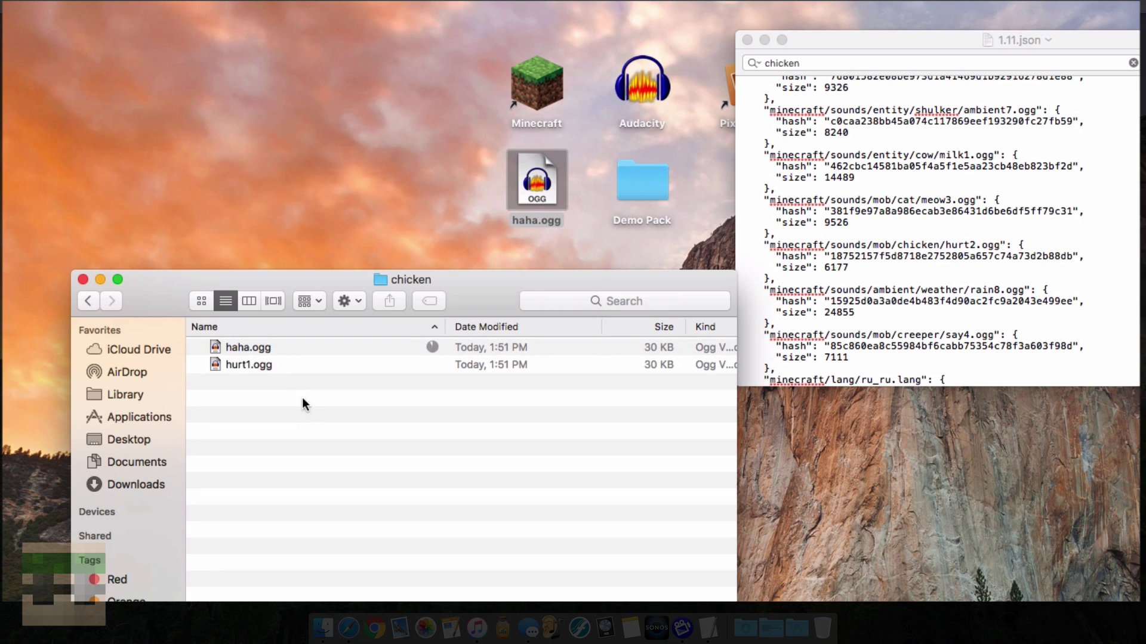
Rename the second haha.ogg copy in the chicken folder to hurt2.ogg.
click(246, 349)
click(231, 349)
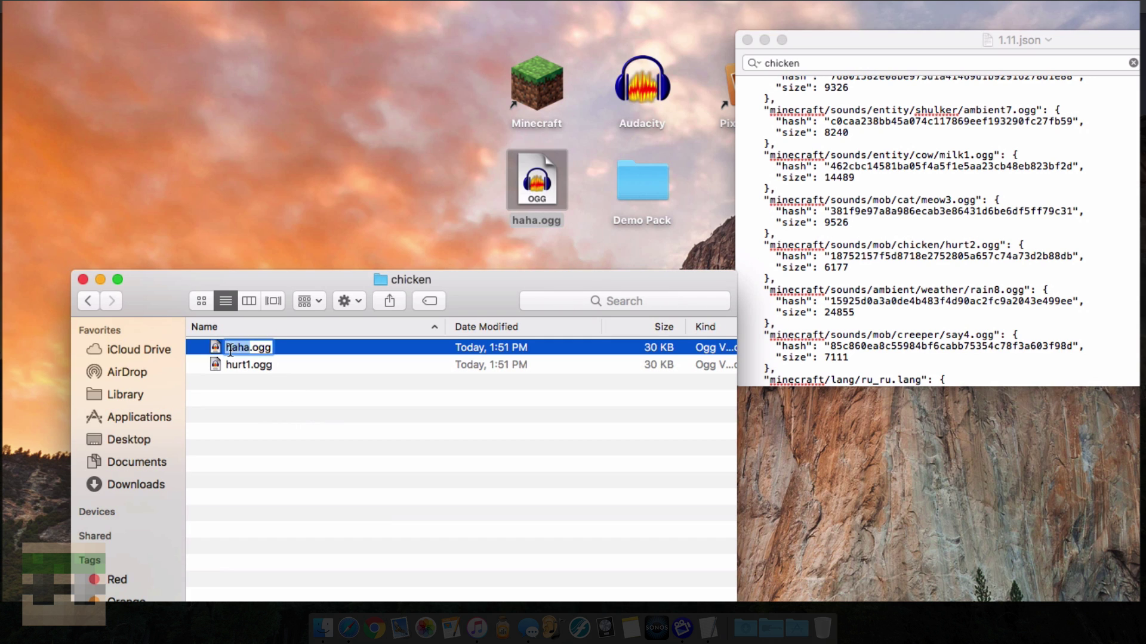
text(hurt2)
key(Return)
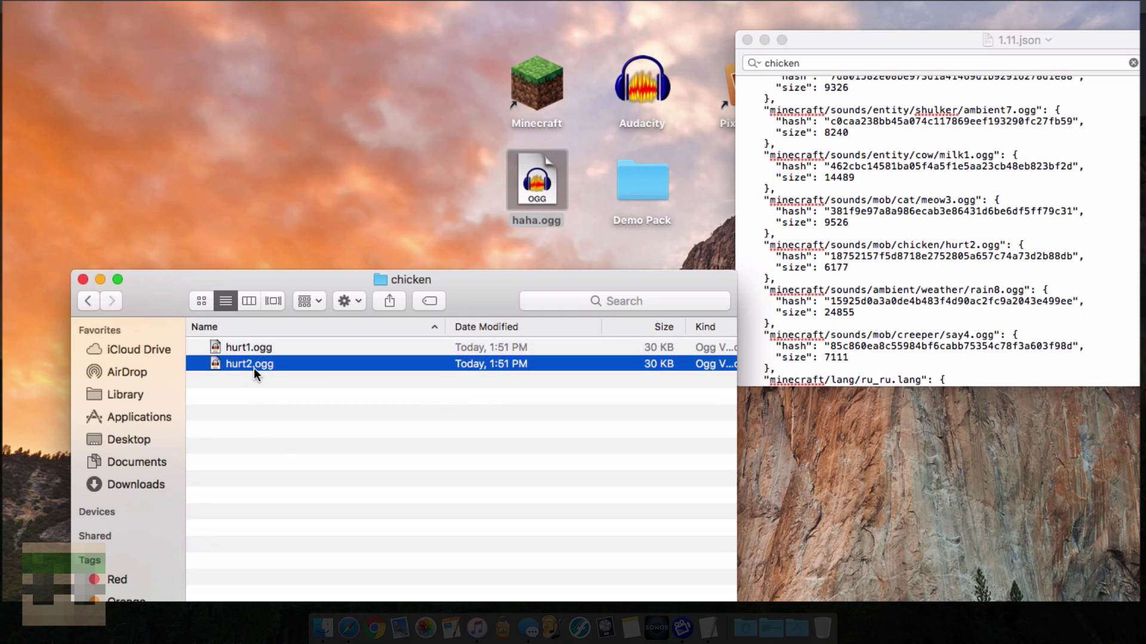
click(252, 378)
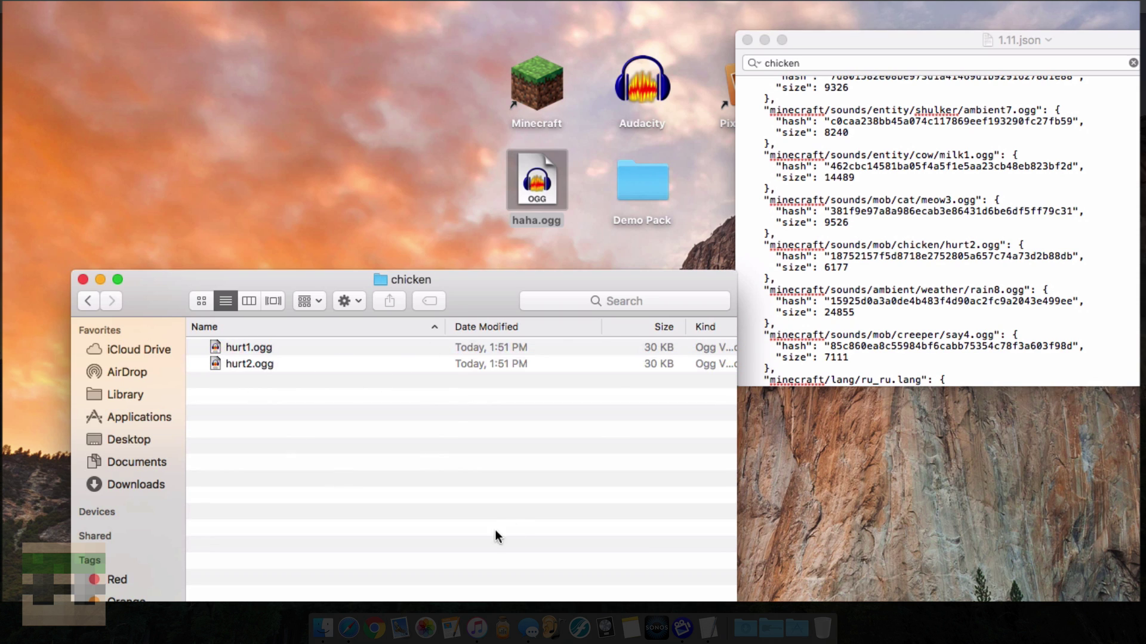
Check the remaining chicken matches in 1.11.json for further hurt sounds, clearing and closing the search when done.
click(976, 245)
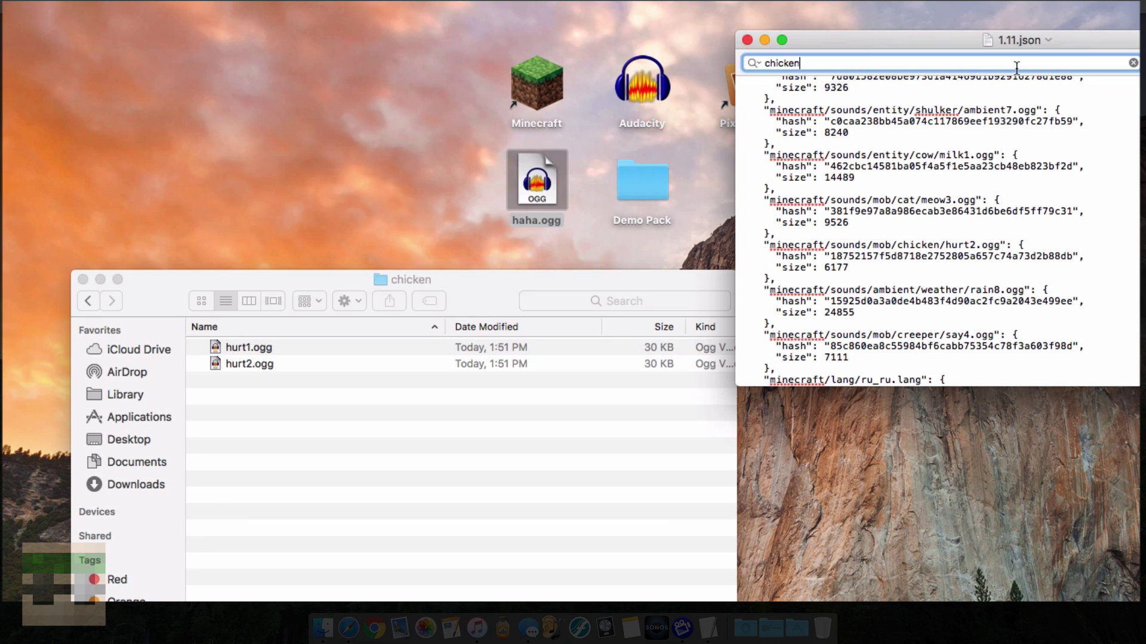
key(Return)
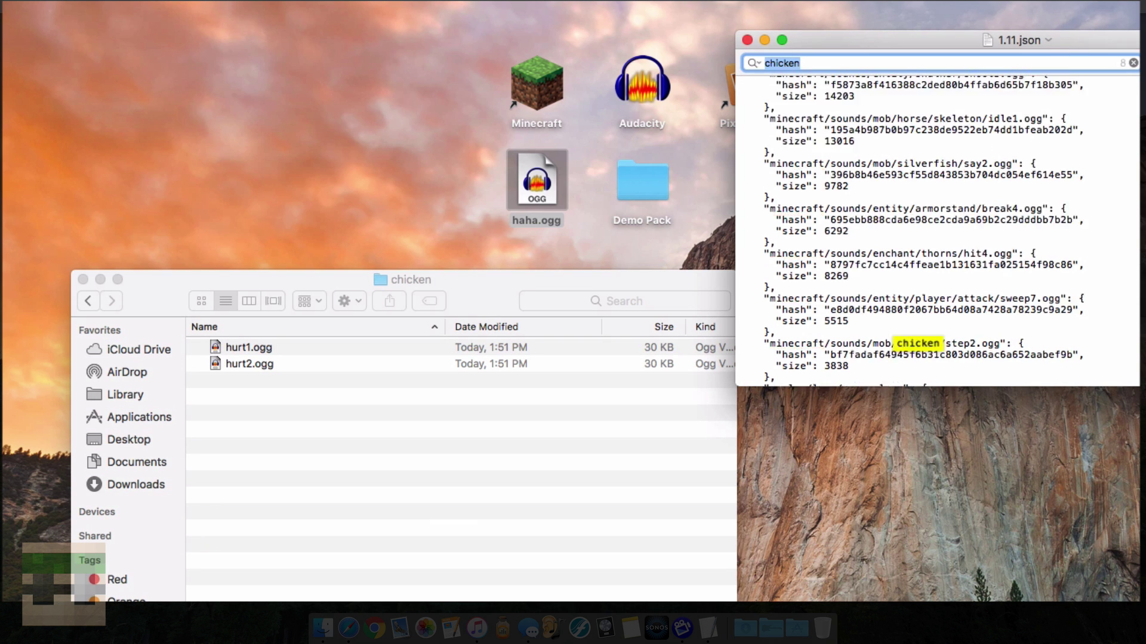
key(Return)
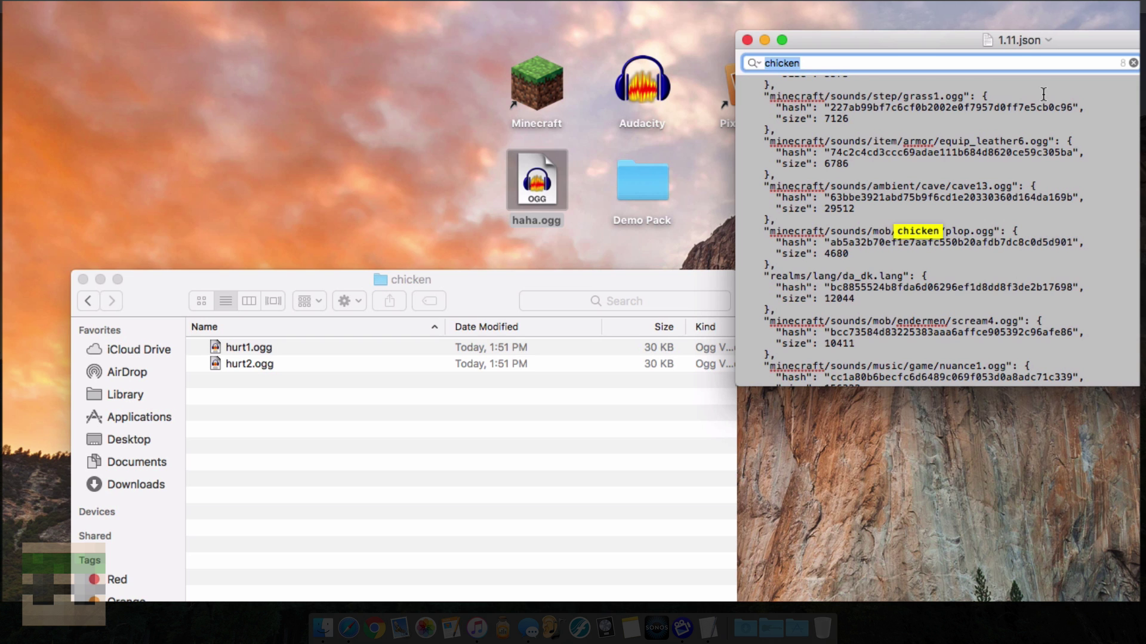
key(Return)
click(1132, 63)
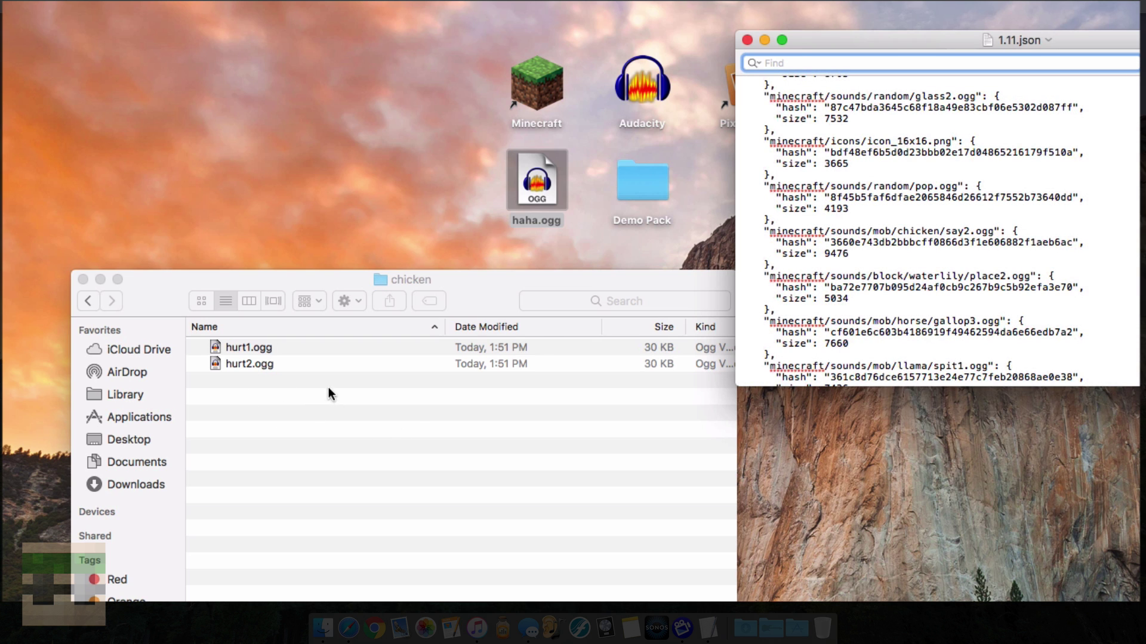
click(257, 391)
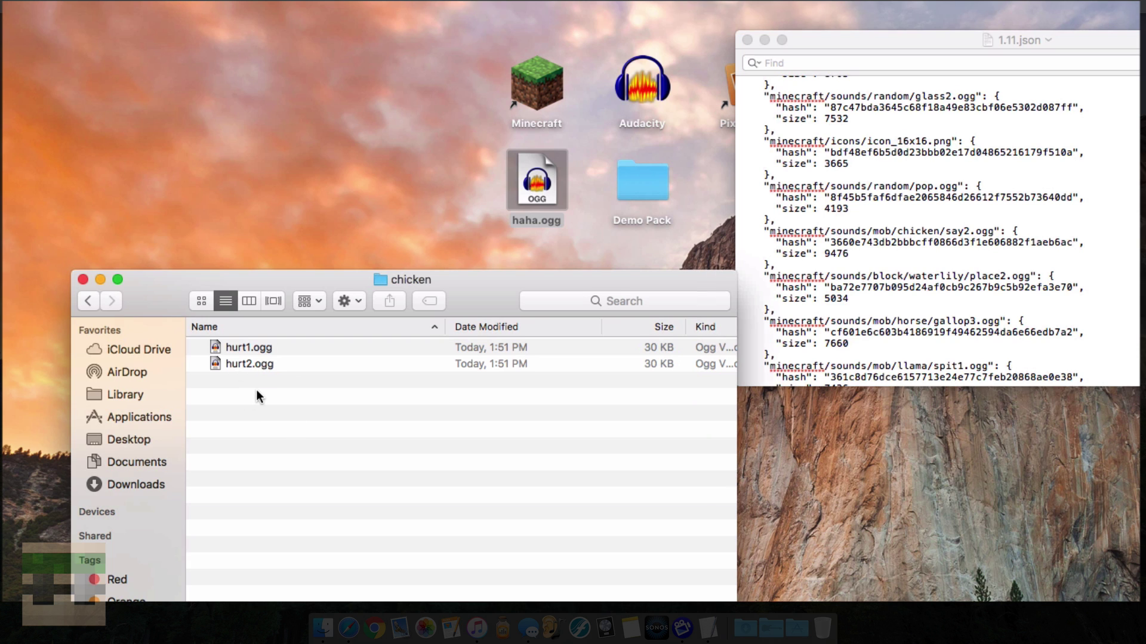
click(1105, 82)
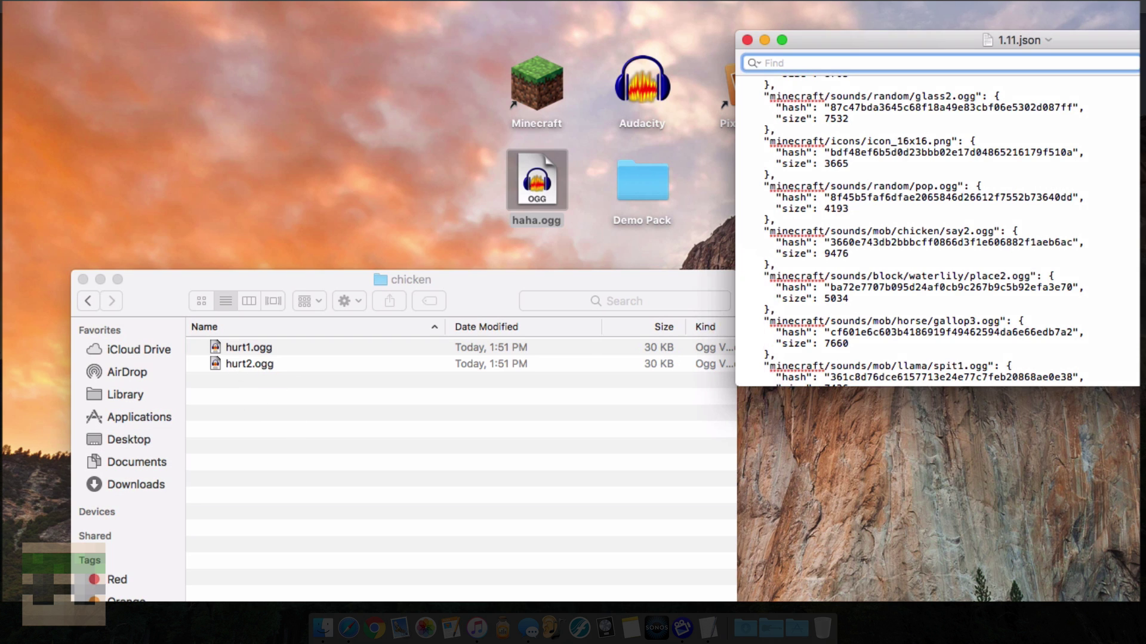
key(Escape)
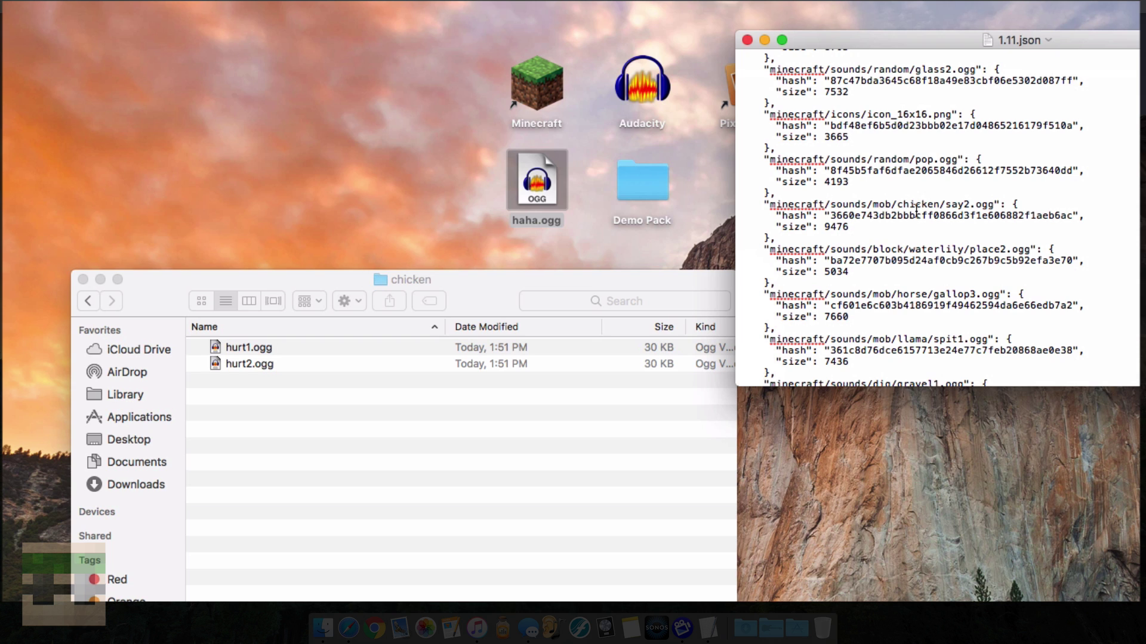
Browse other sound entries in 1.11.json and highlight the path minecraft/sounds/random/glass1.ogg as an example.
scroll(897, 278, up, 20)
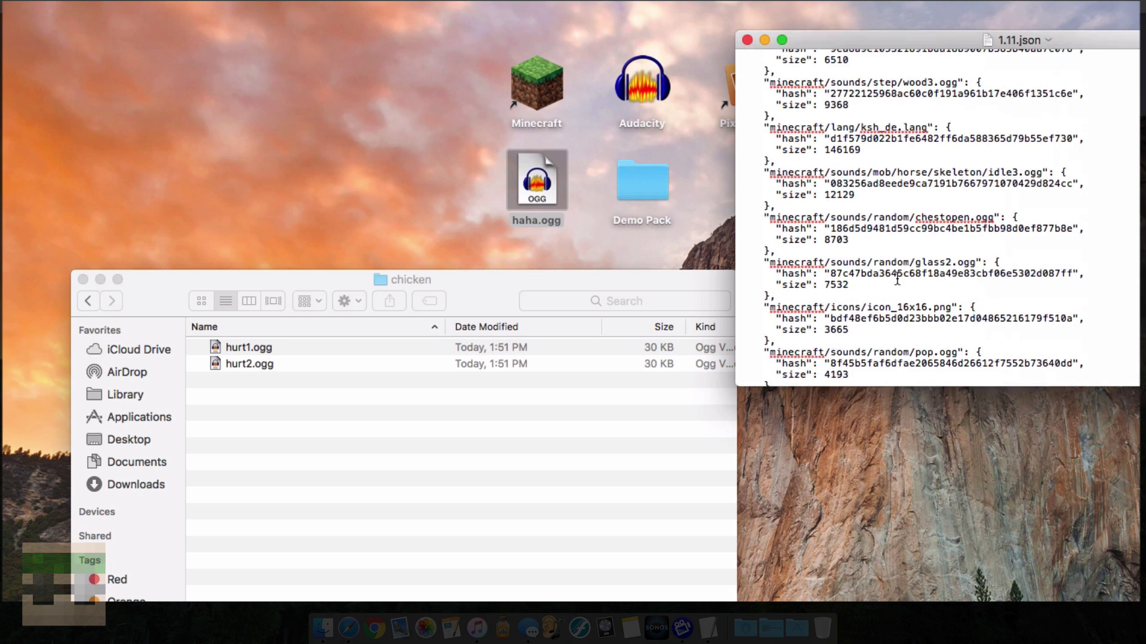
scroll(896, 280, up, 20)
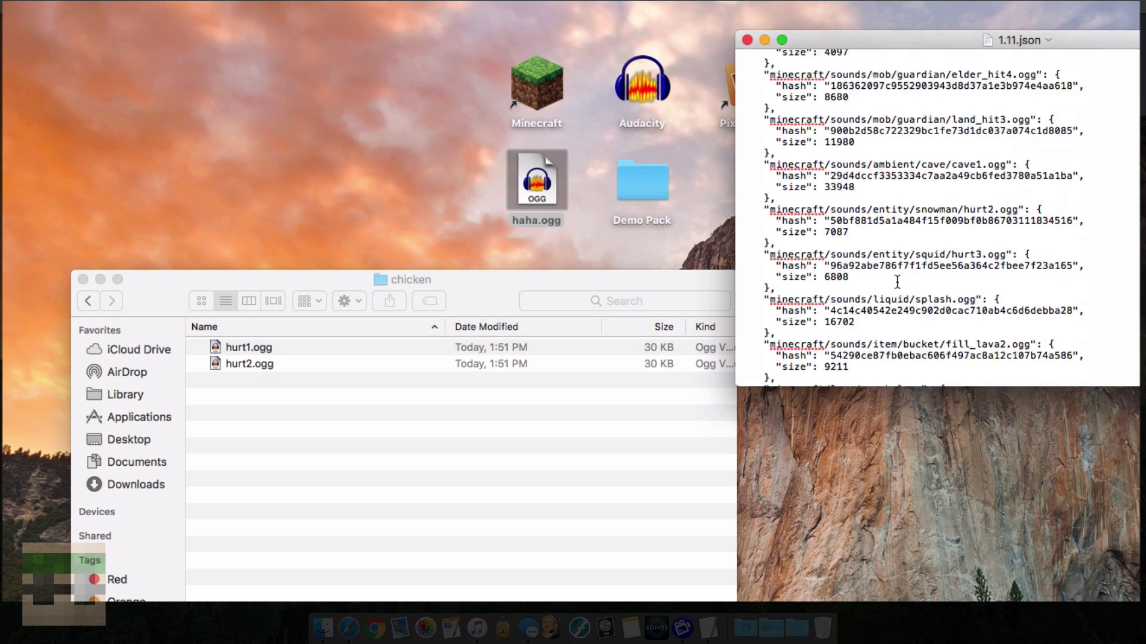
scroll(897, 280, up, 20)
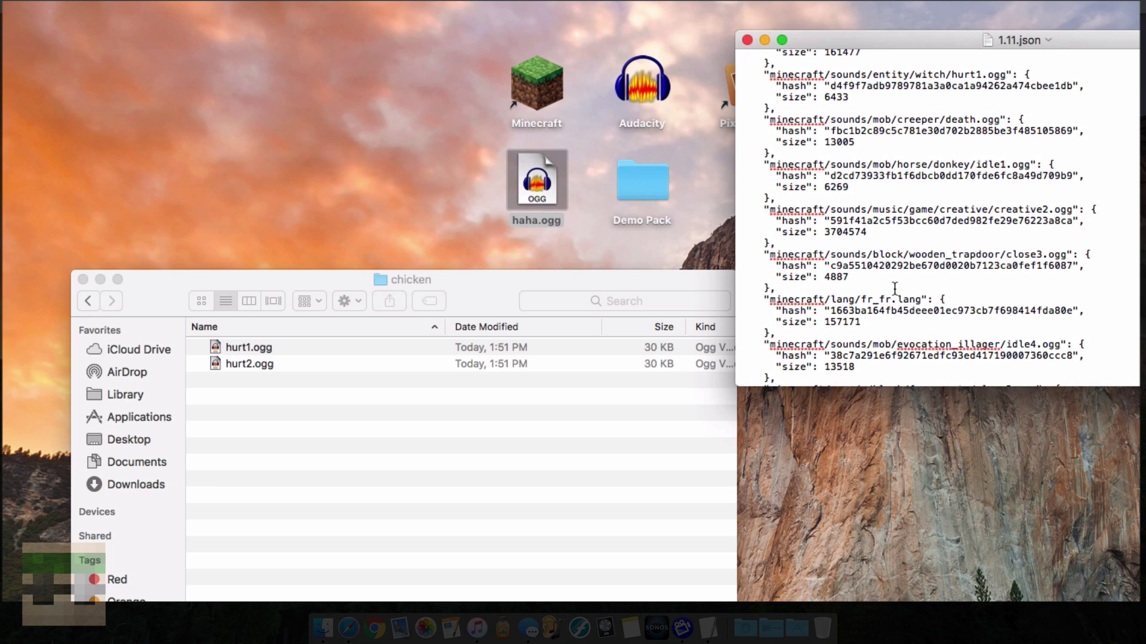
scroll(895, 289, up, 20)
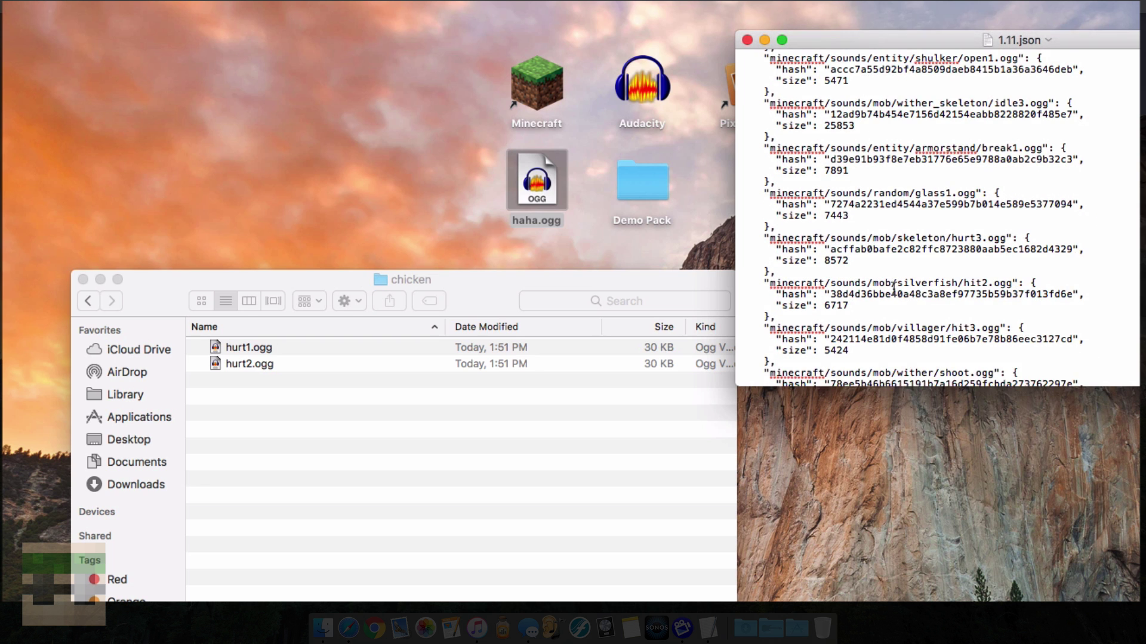
scroll(894, 284, up, 1)
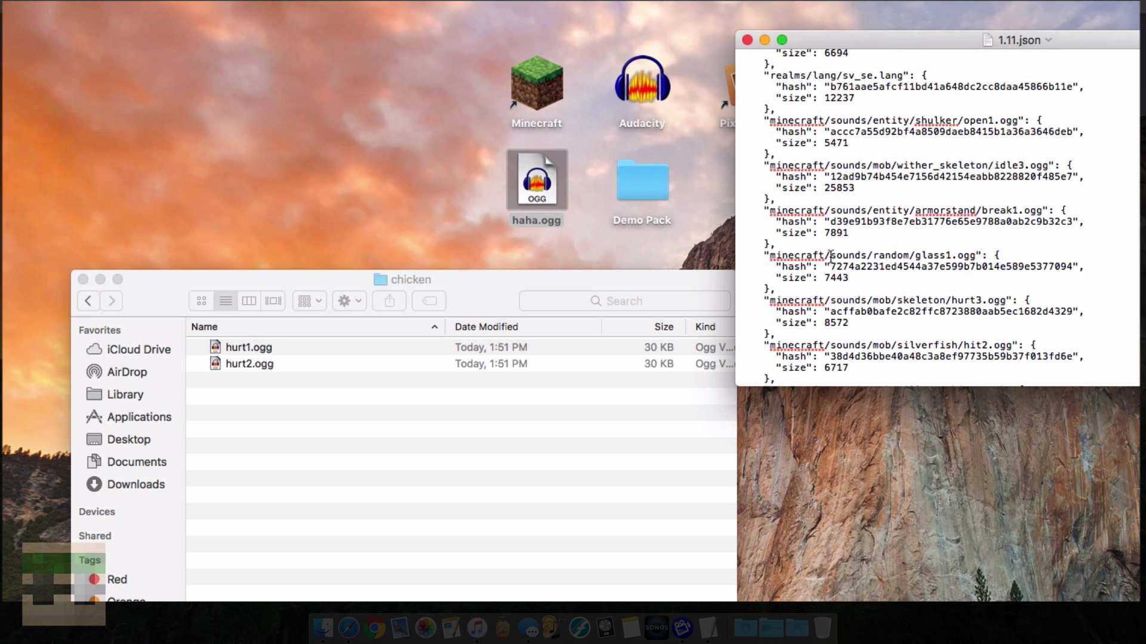
drag(773, 257, 973, 254)
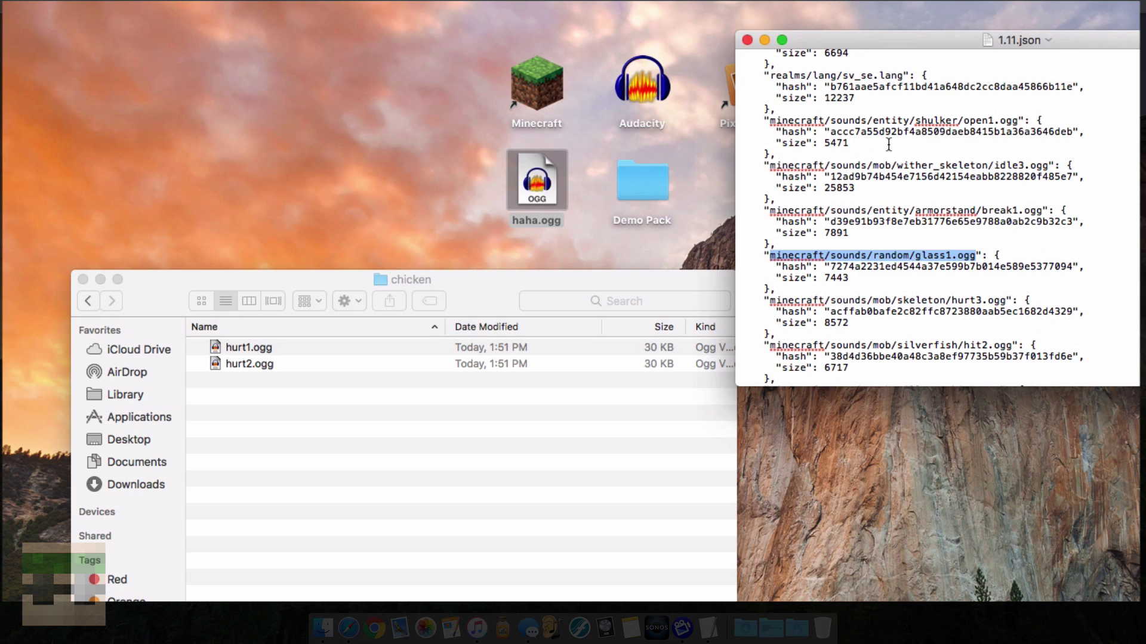
Close the 1.11.json and chicken folder windows and open the Minecraft Launcher from the desktop.
click(746, 40)
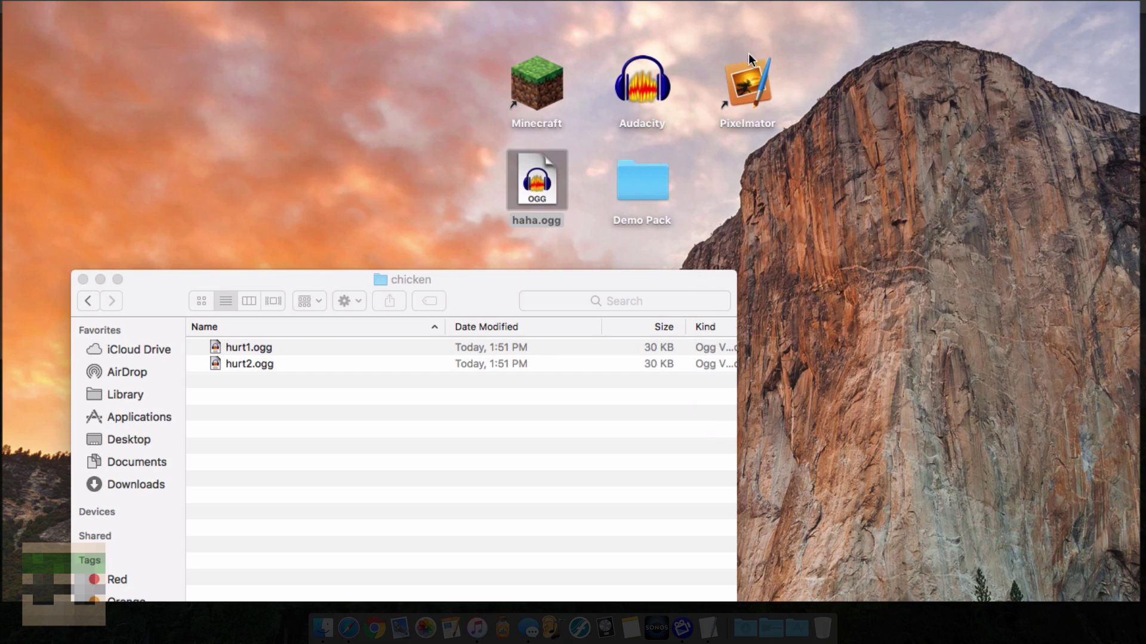
click(747, 195)
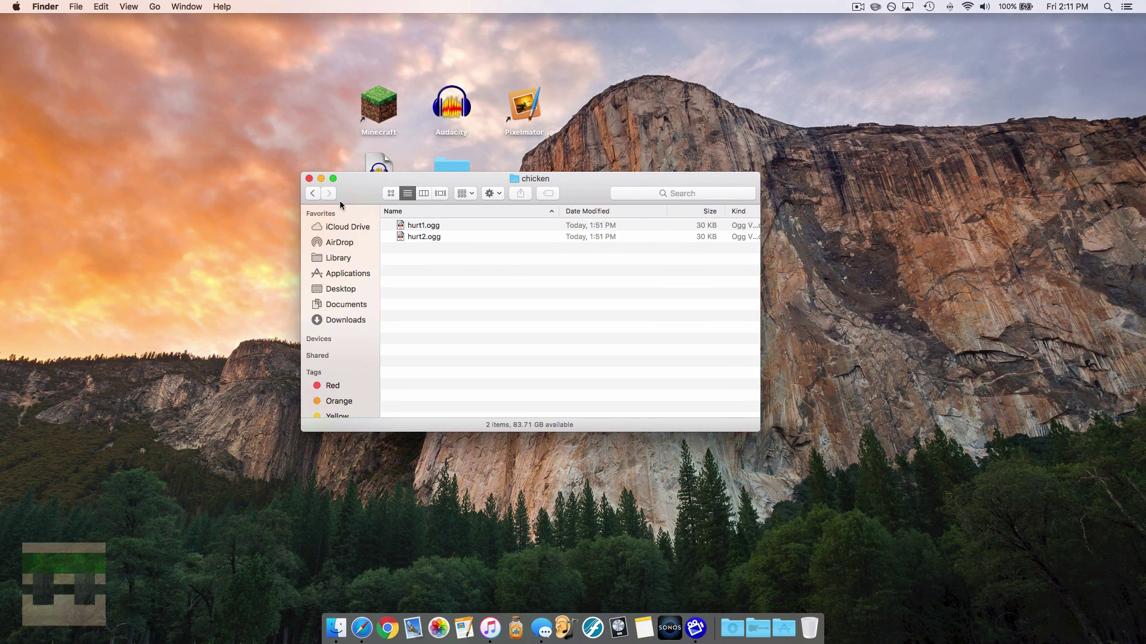
click(308, 178)
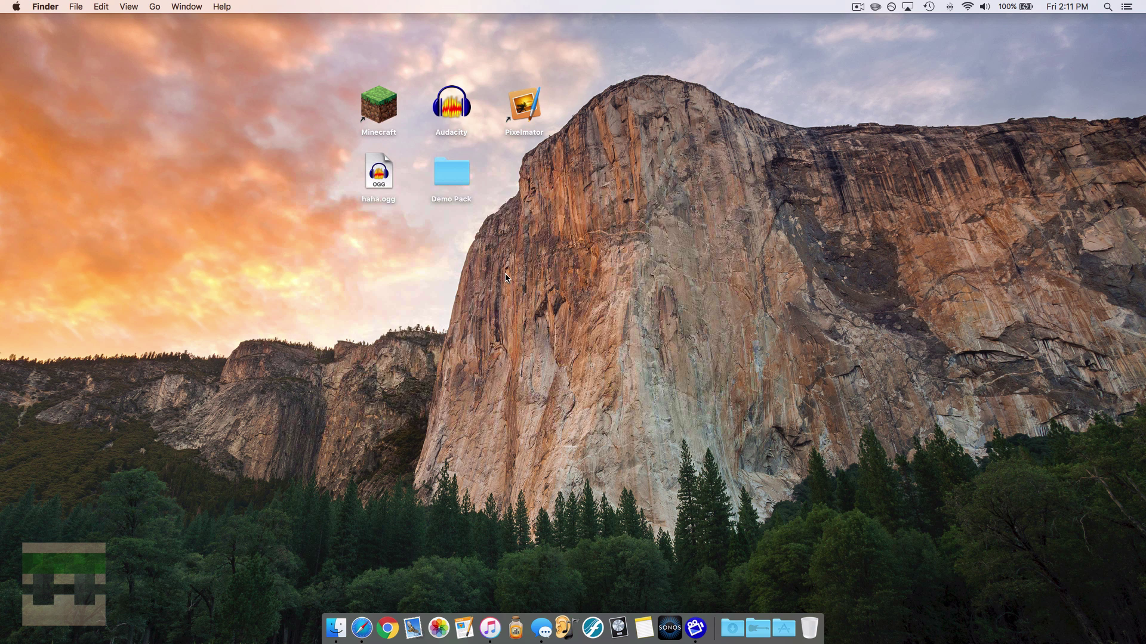
double_click(372, 111)
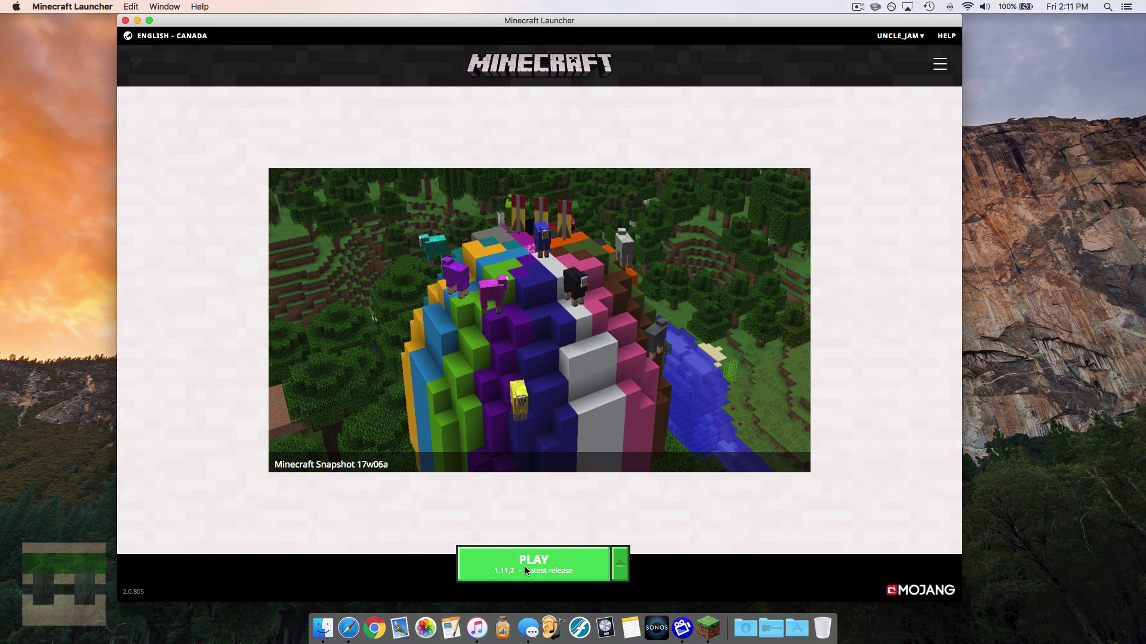
Launch Minecraft 1.11.2 and open the resource pack folder from the game's resource pack options.
click(525, 567)
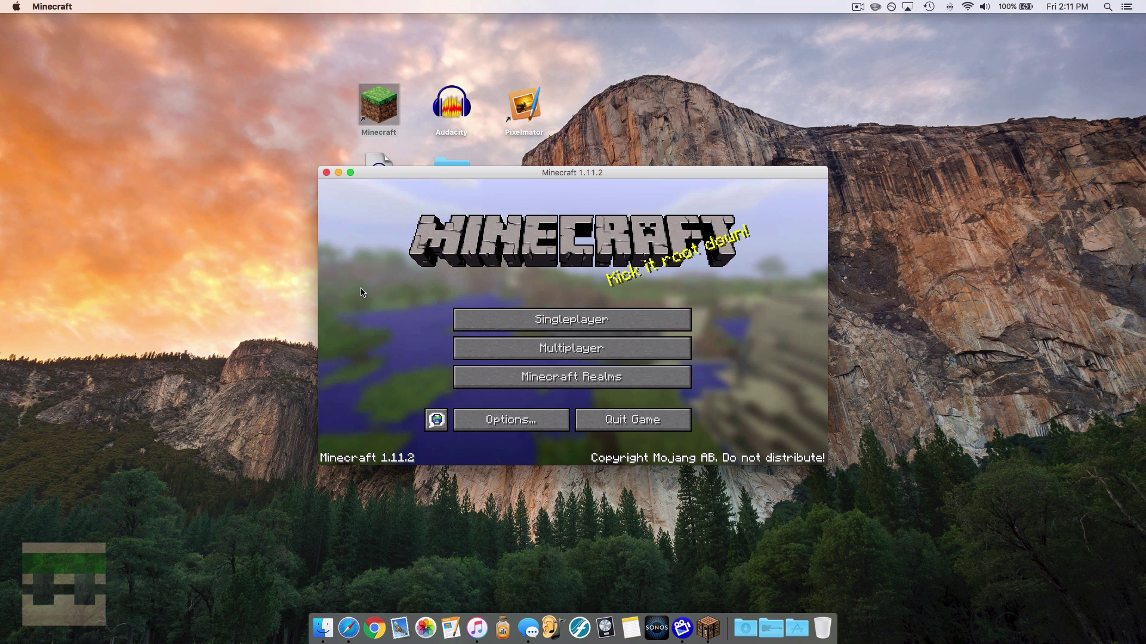
click(536, 417)
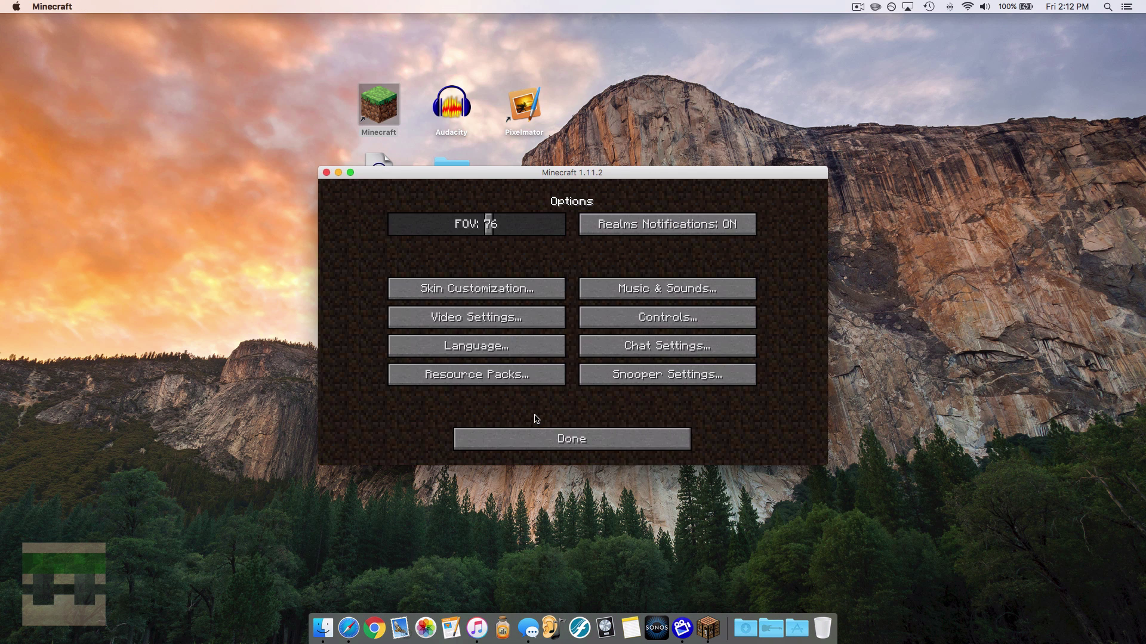
click(499, 379)
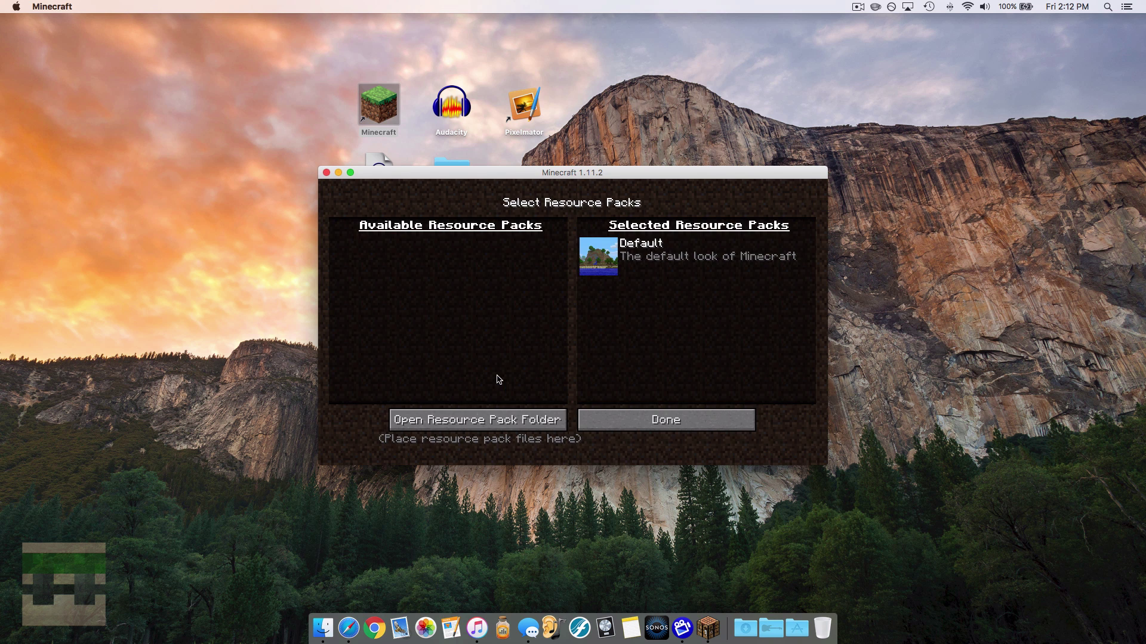
click(498, 418)
Move the Demo Pack folder from the desktop into the resourcepacks folder and close the folder window.
drag(626, 125, 837, 106)
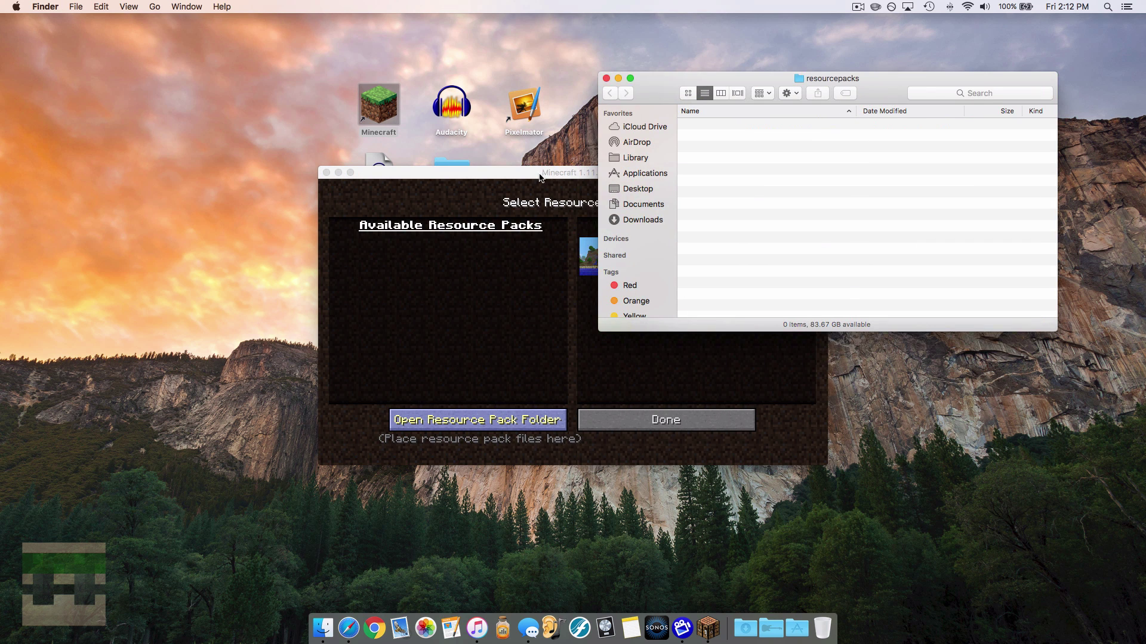
drag(538, 180, 524, 287)
drag(471, 177, 664, 129)
click(606, 78)
drag(571, 280, 607, 171)
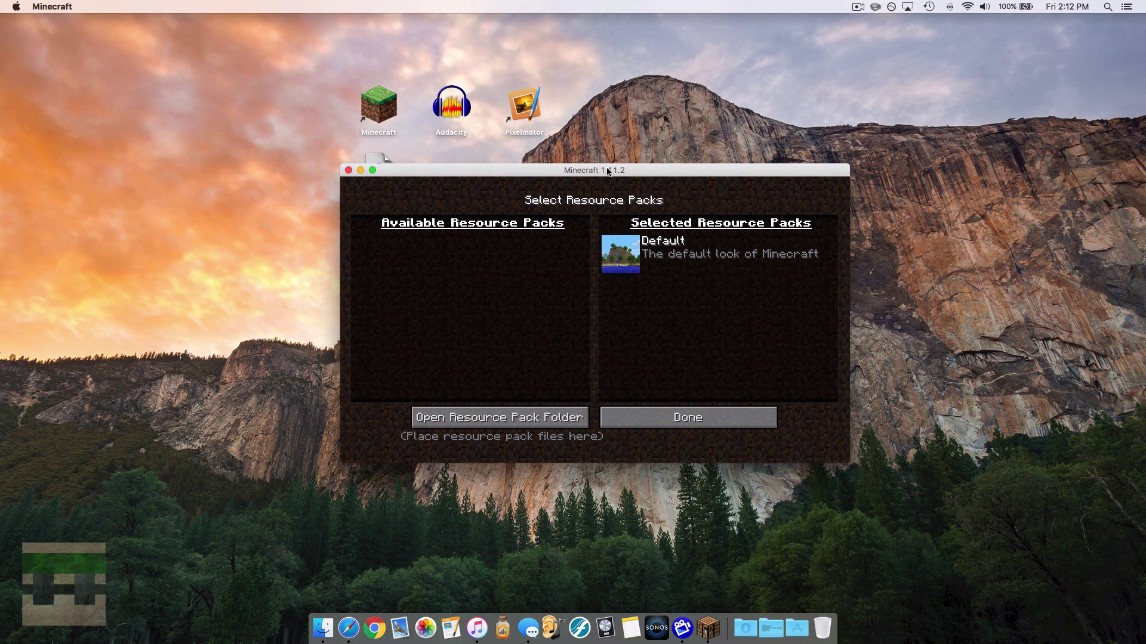
Reload the resource pack list, activate Demo Pack, and return to the Minecraft title screen.
click(634, 417)
click(529, 376)
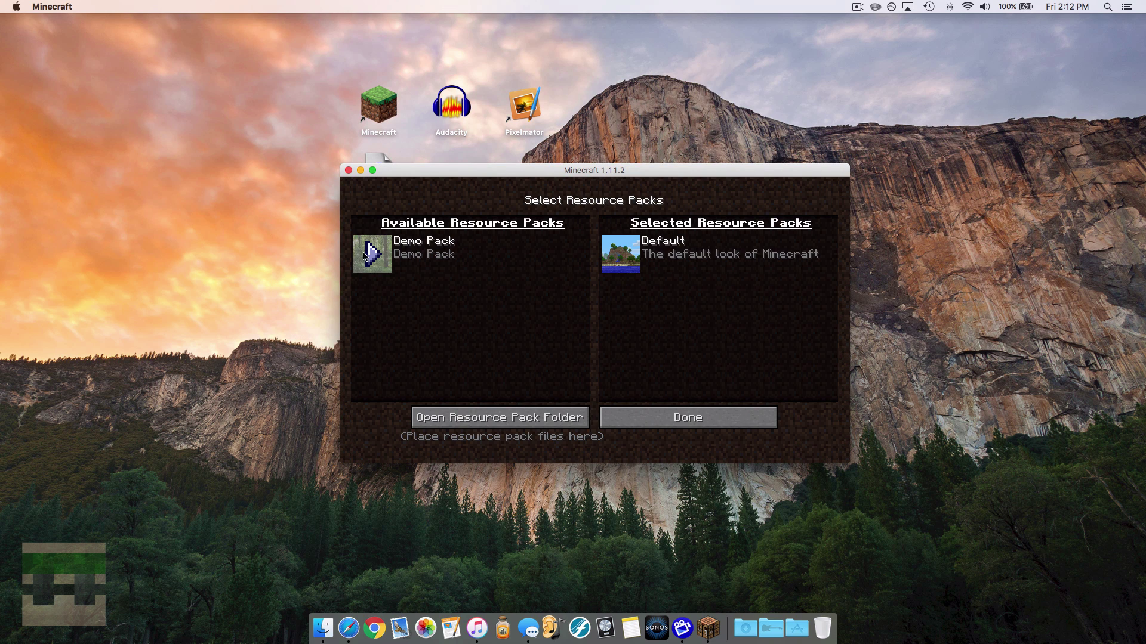
click(376, 256)
click(679, 414)
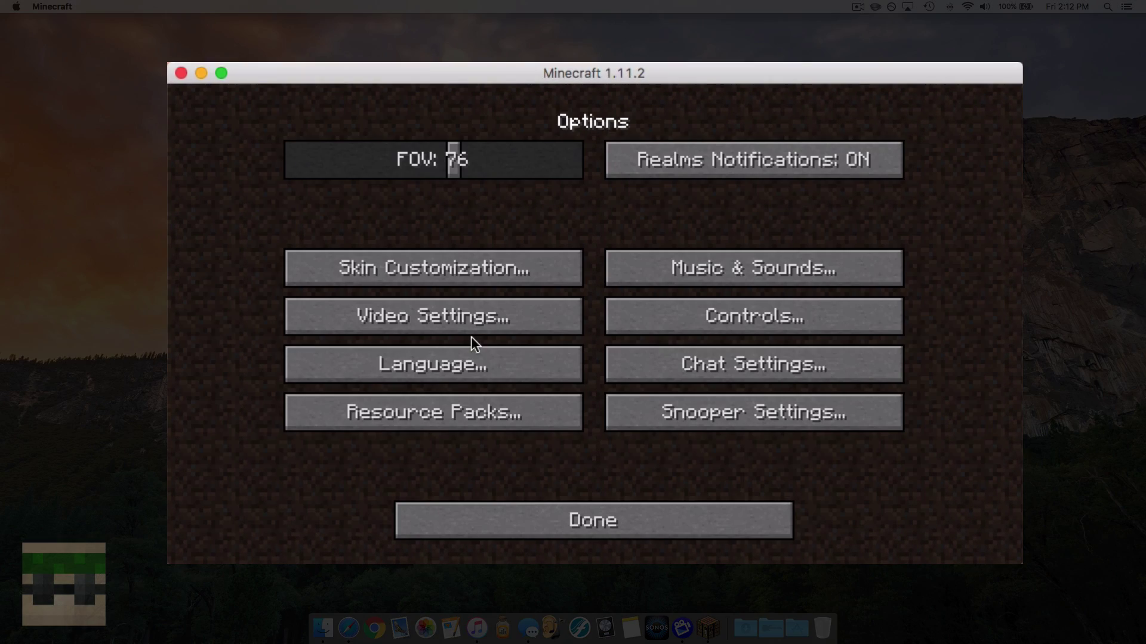
click(532, 511)
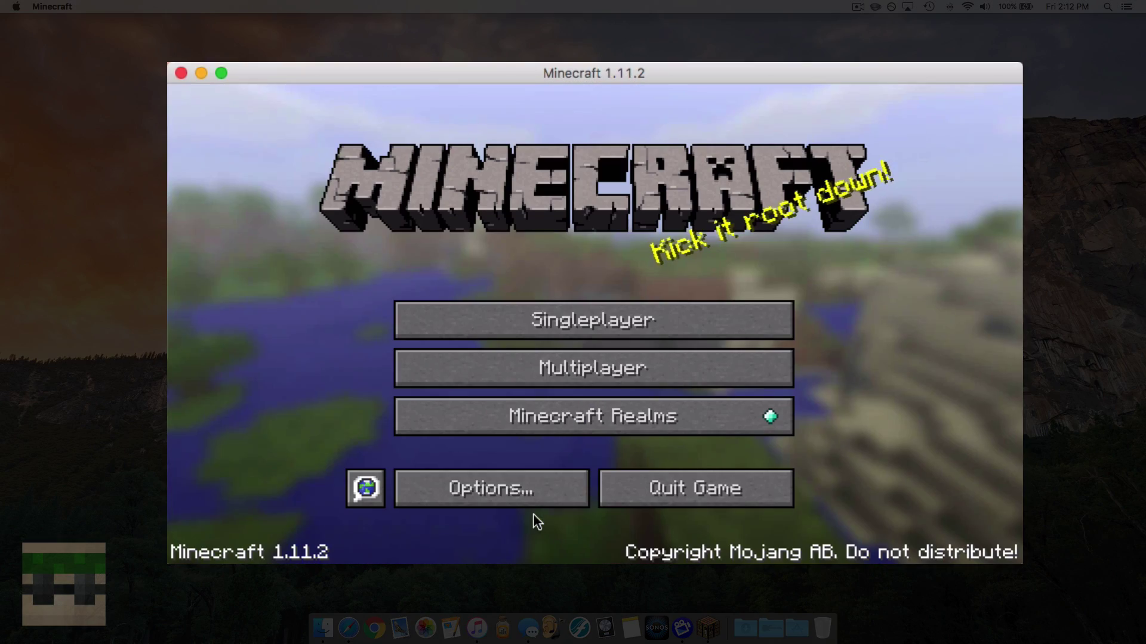
Load the saved singleplayer world and walk through the grass up to a chicken.
click(524, 317)
click(382, 179)
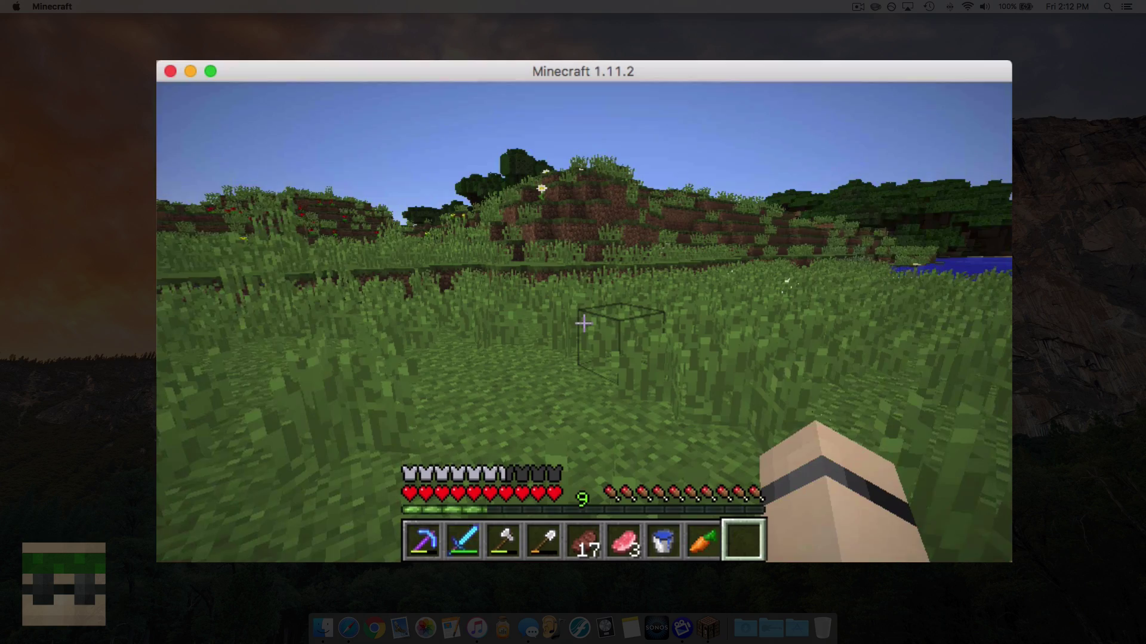
mouse_move(584, 324)
key(w)
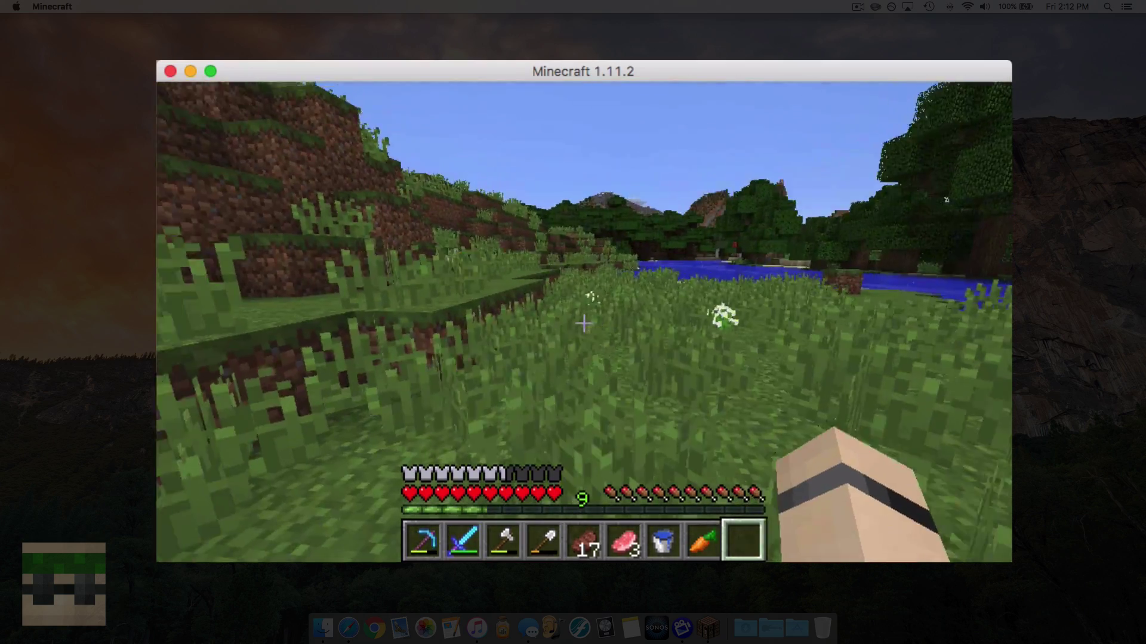
key(w)
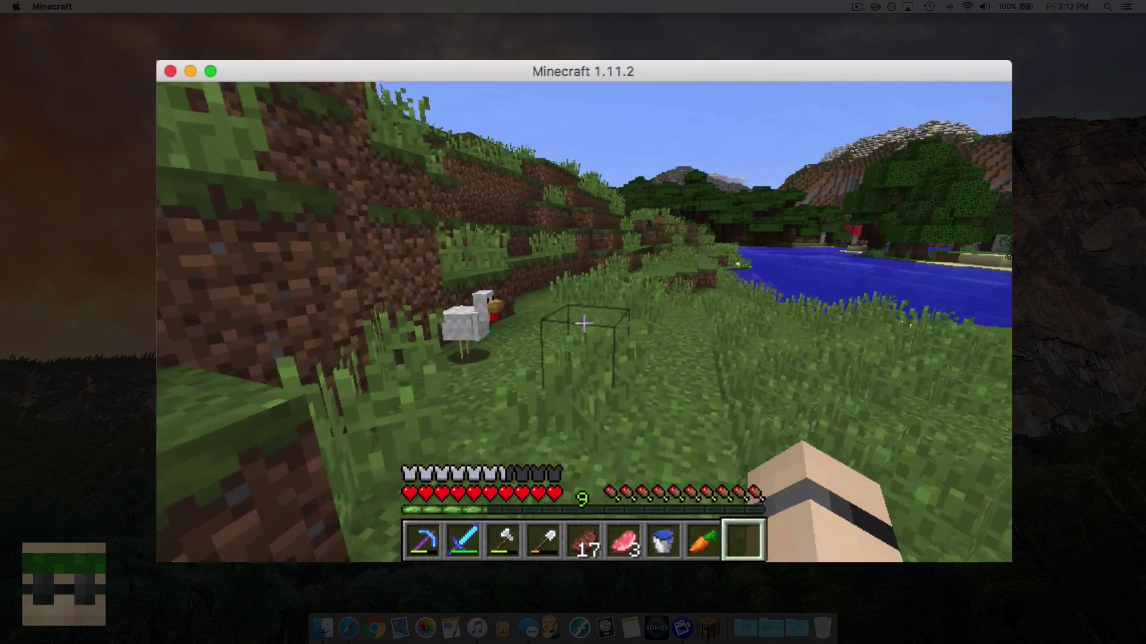
key(w)
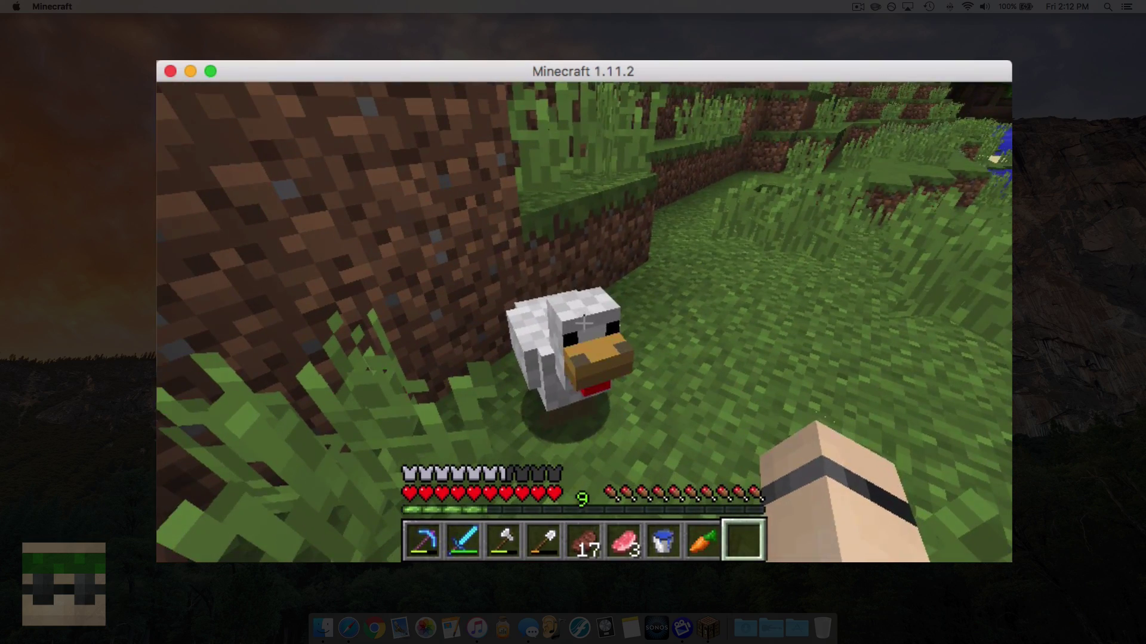
Hit the chicken repeatedly until it dies to test the replaced hurt sounds.
click(584, 323)
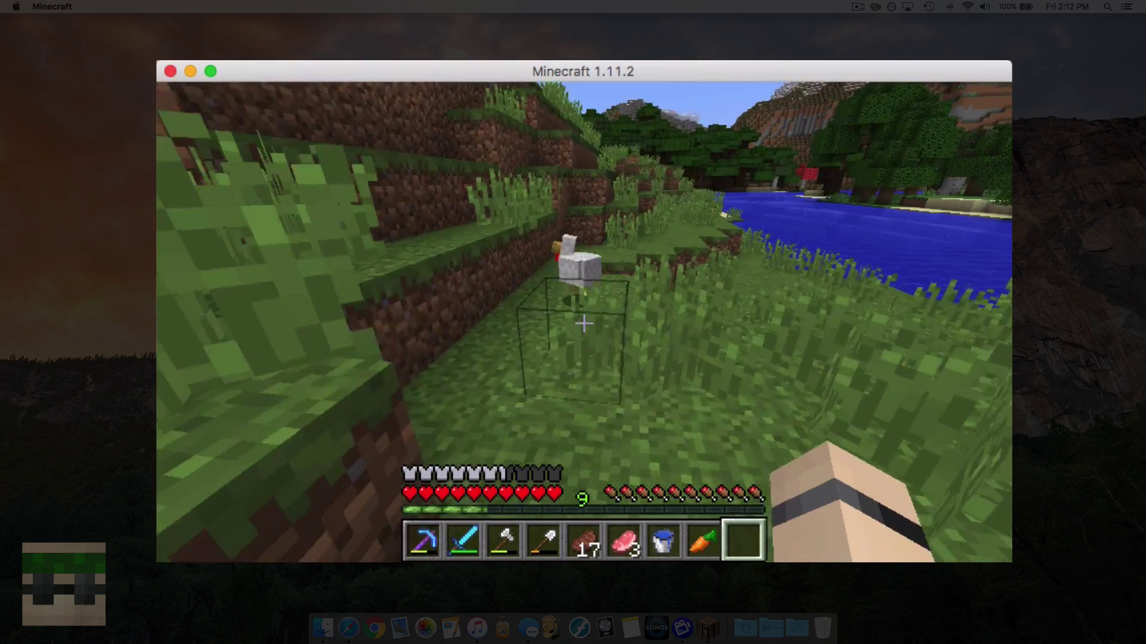
click(583, 323)
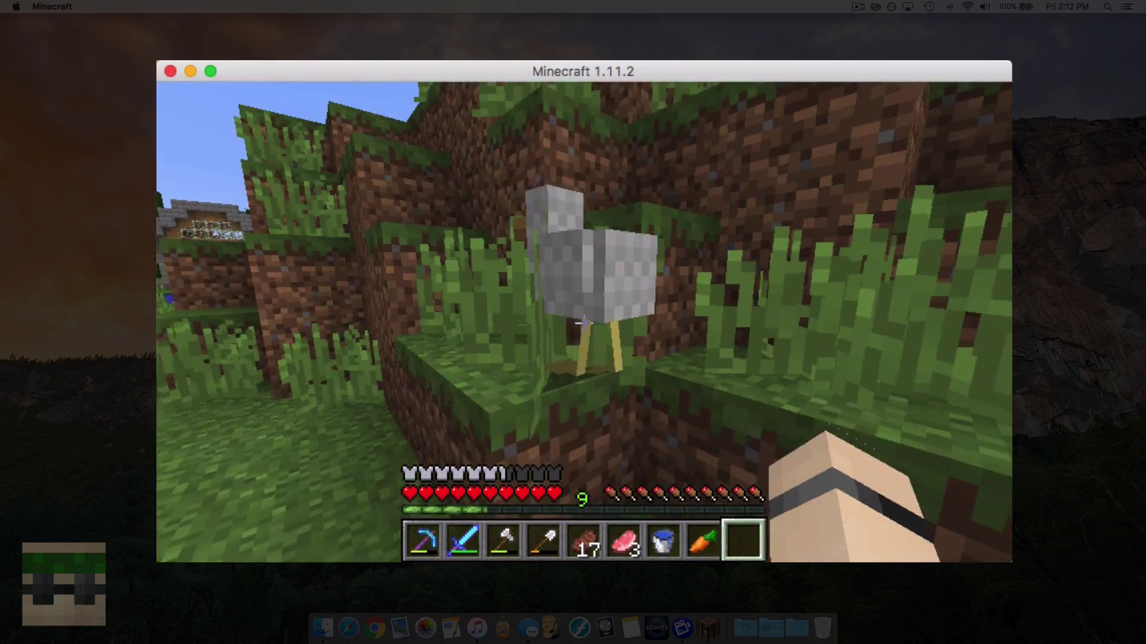
click(584, 323)
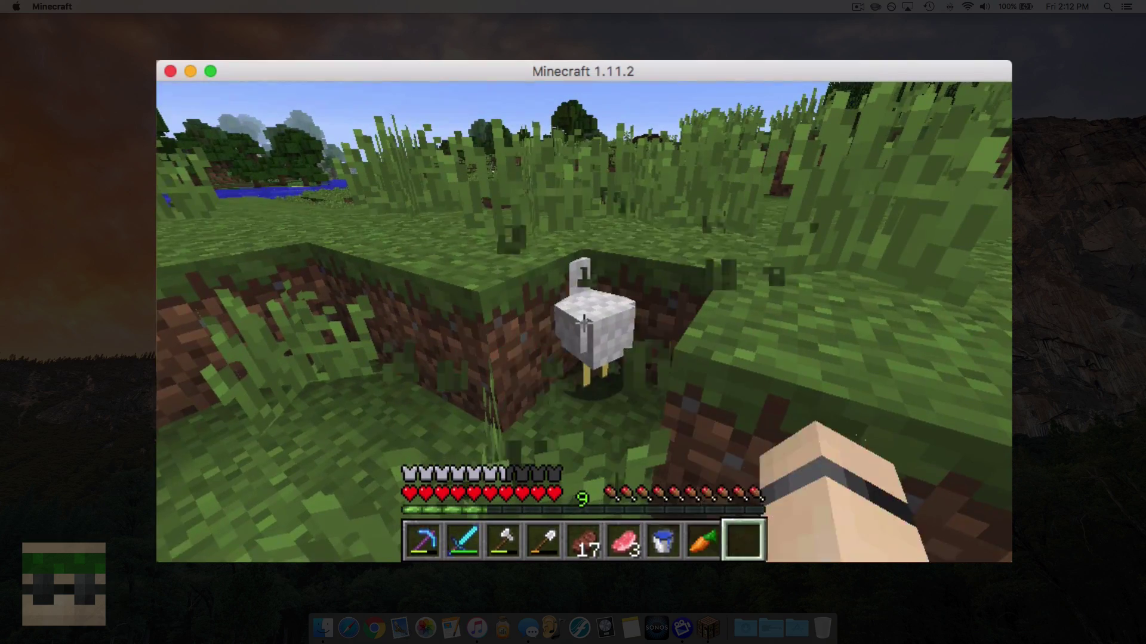
click(584, 323)
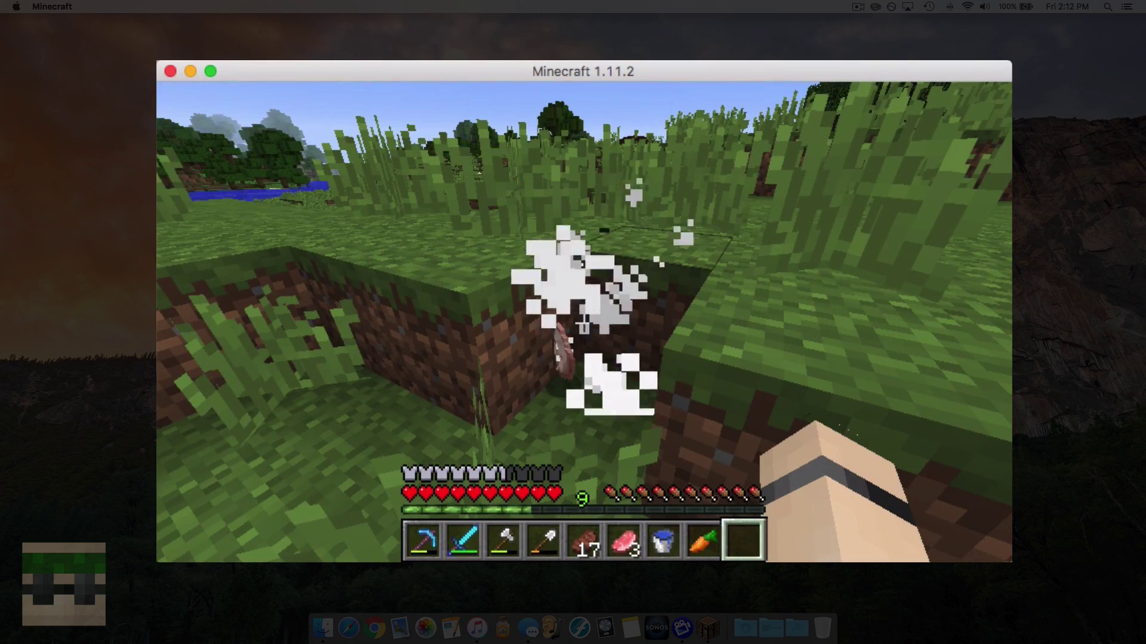
Collect the raw chicken it dropped, then save the world and quit to the title screen.
mouse_move(583, 323)
key(w)
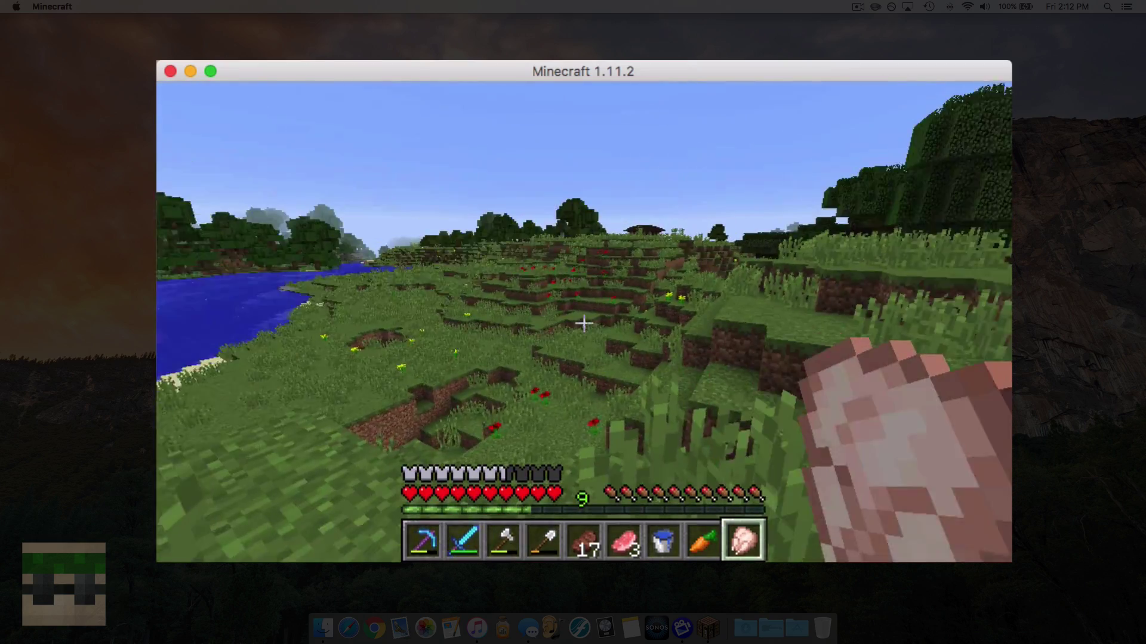
key(Escape)
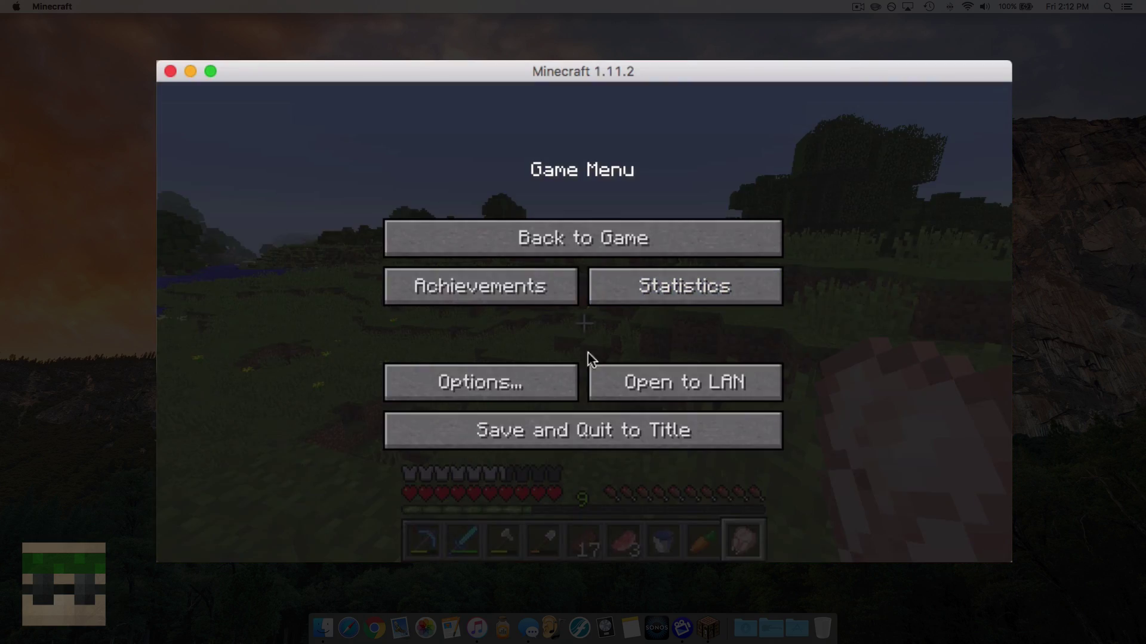
click(588, 431)
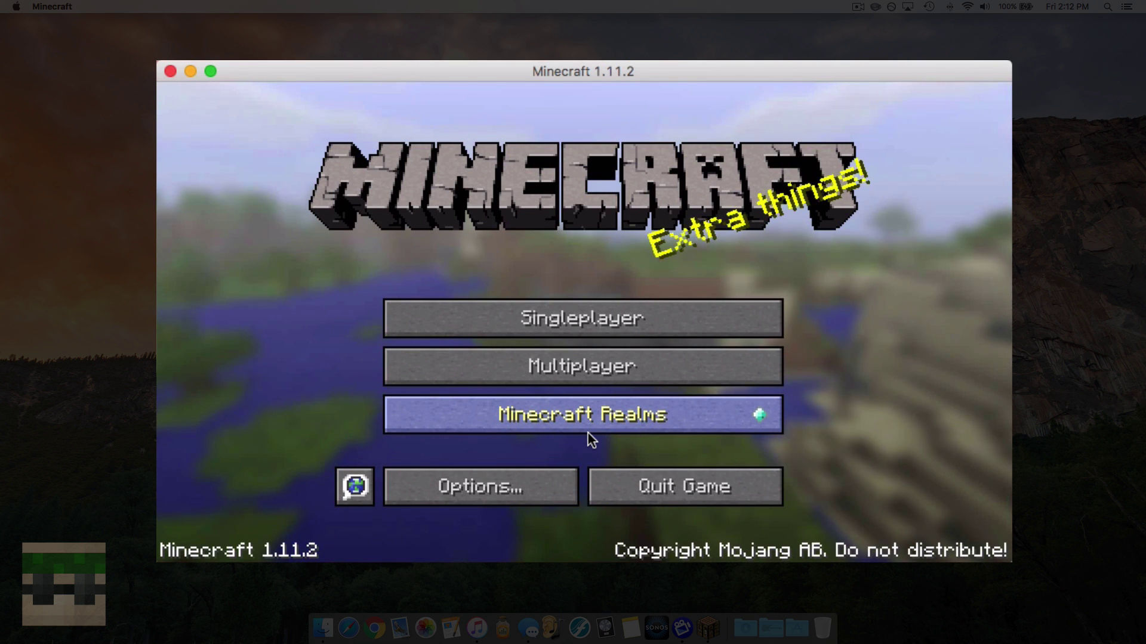